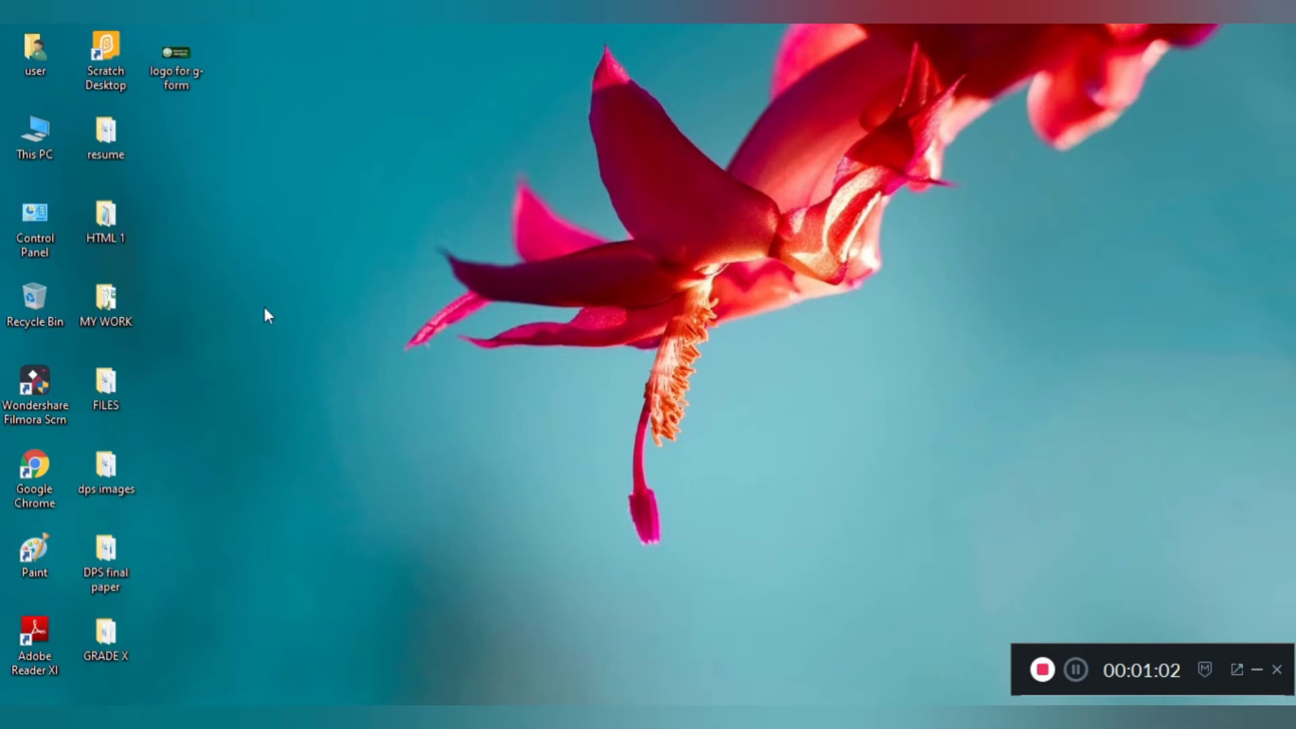
# - Create a new Microsoft Office Word Document on the desktop and name it 12
pyautogui.rightClick(359, 540)
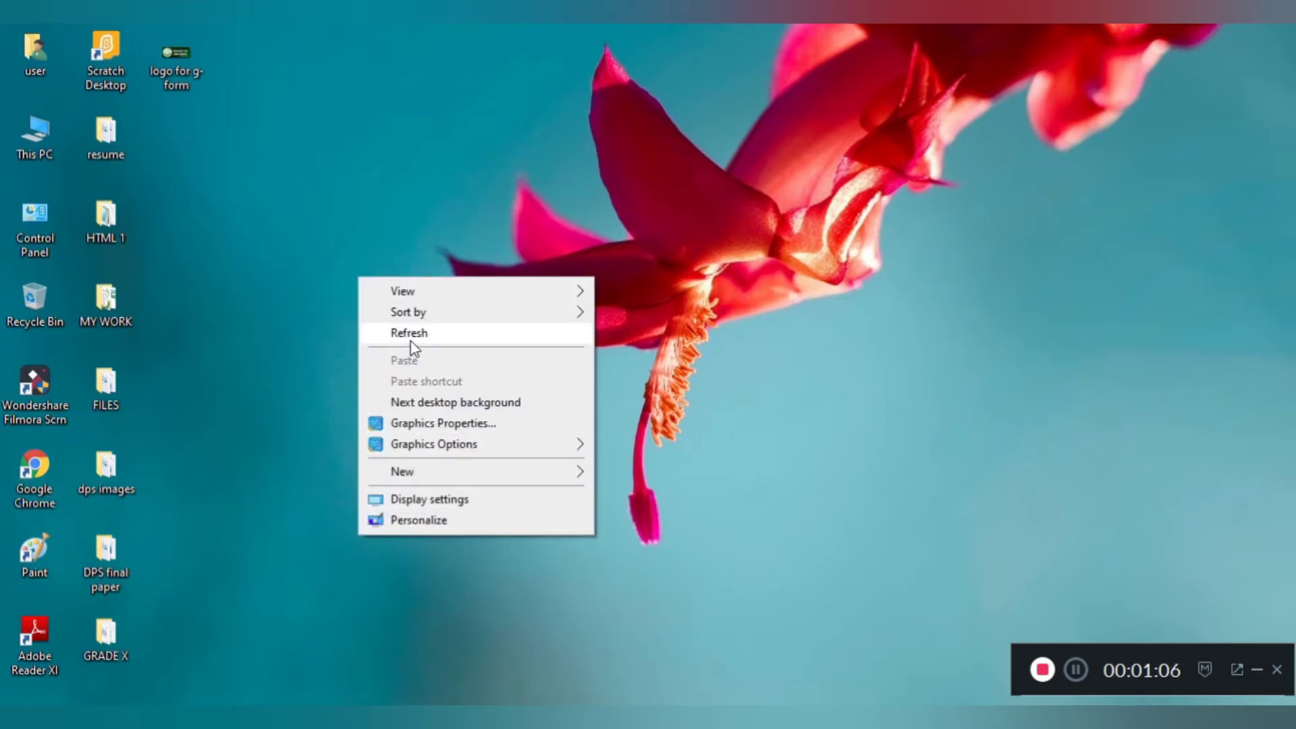
pyautogui.click(249, 371)
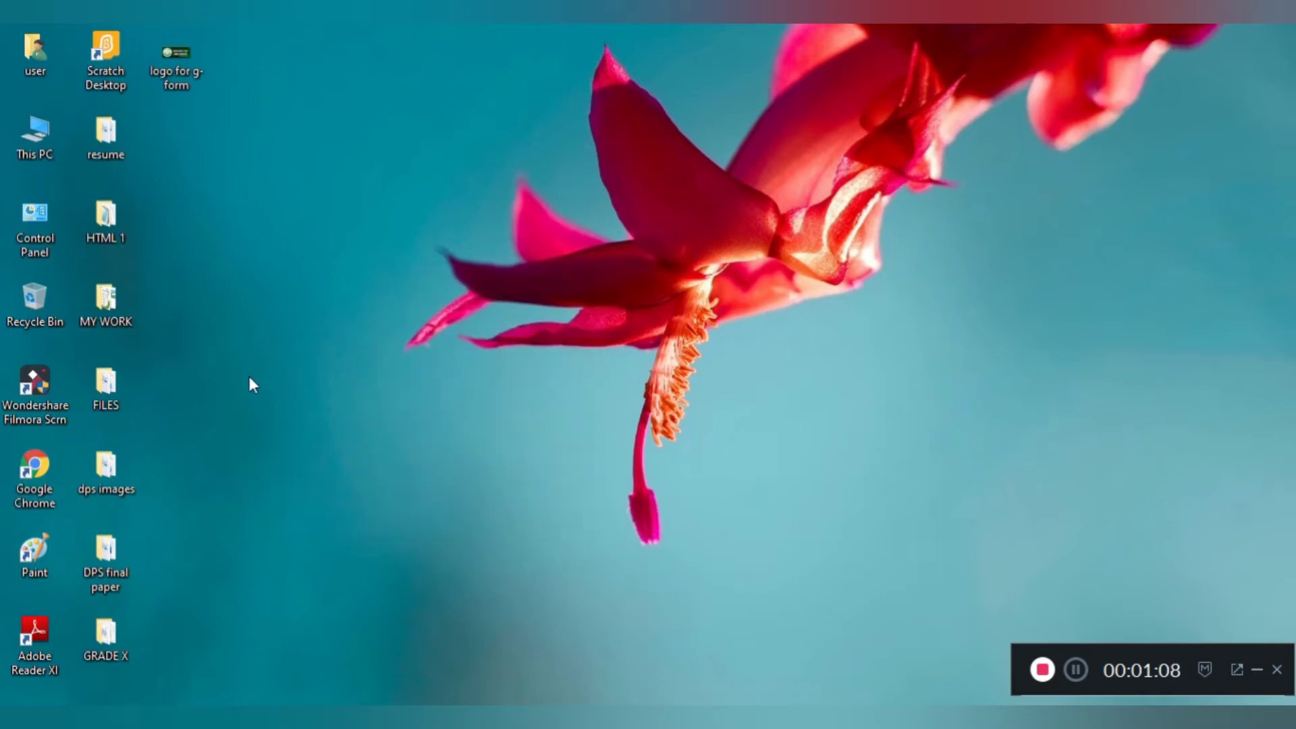
pyautogui.rightClick(204, 334)
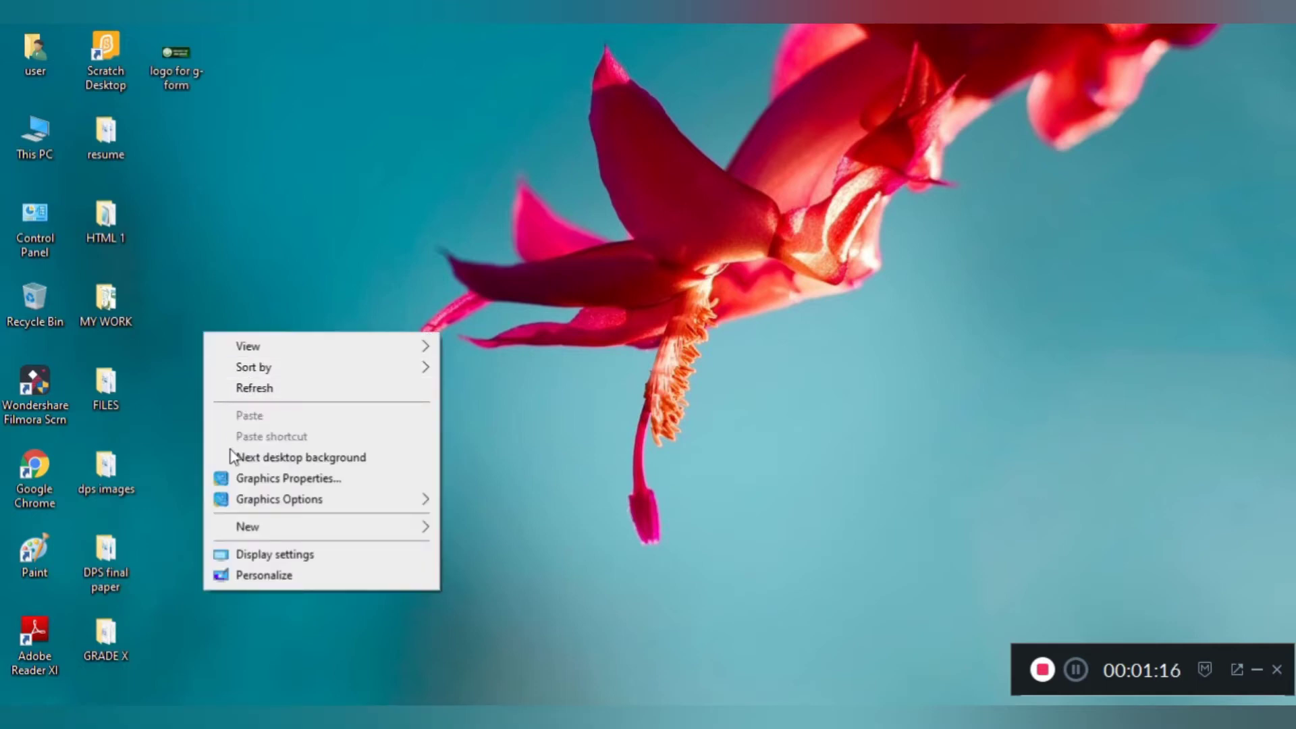
pyautogui.click(220, 592)
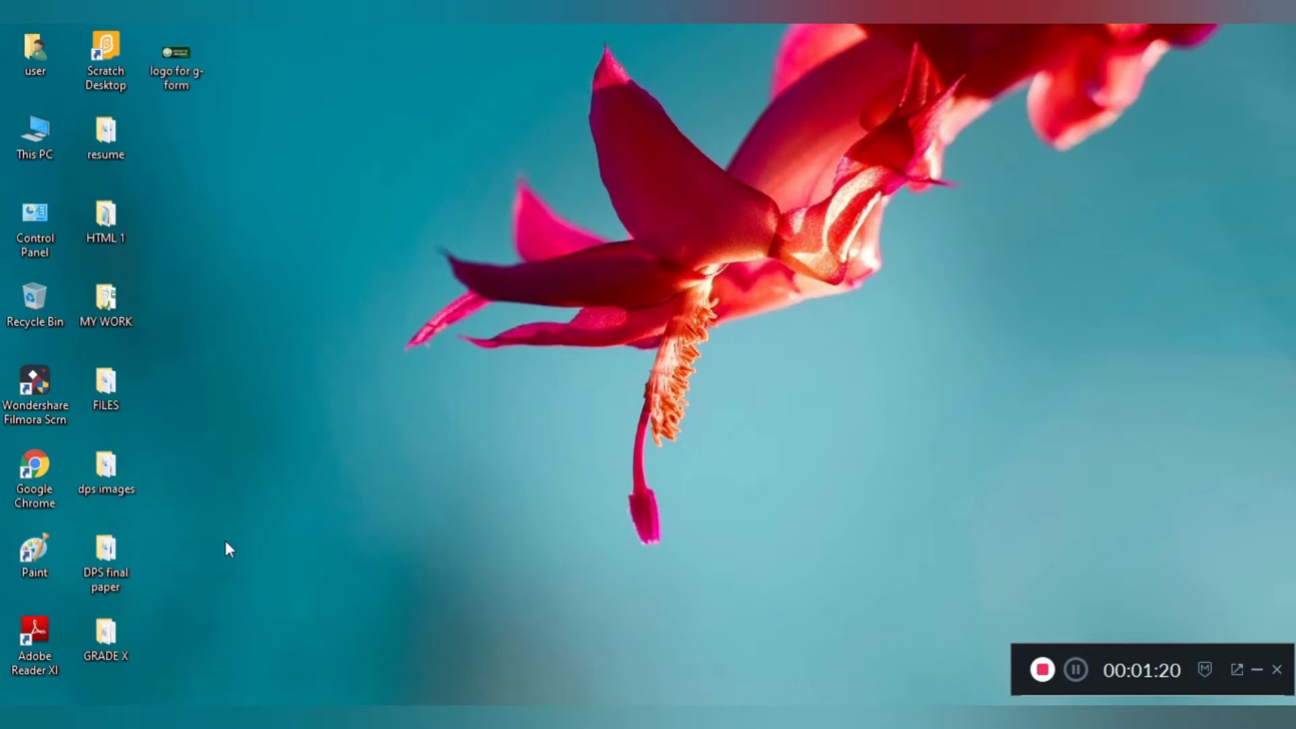
pyautogui.rightClick(189, 306)
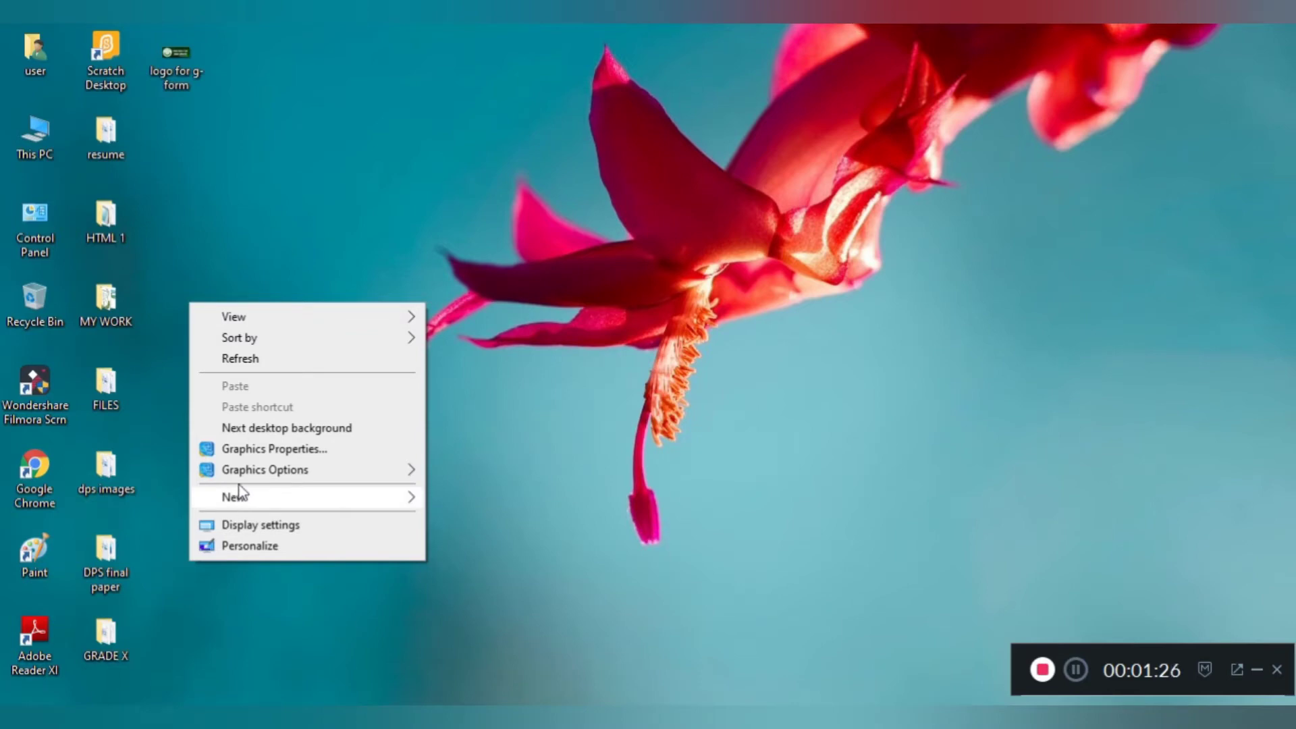
pyautogui.moveTo(233, 501)
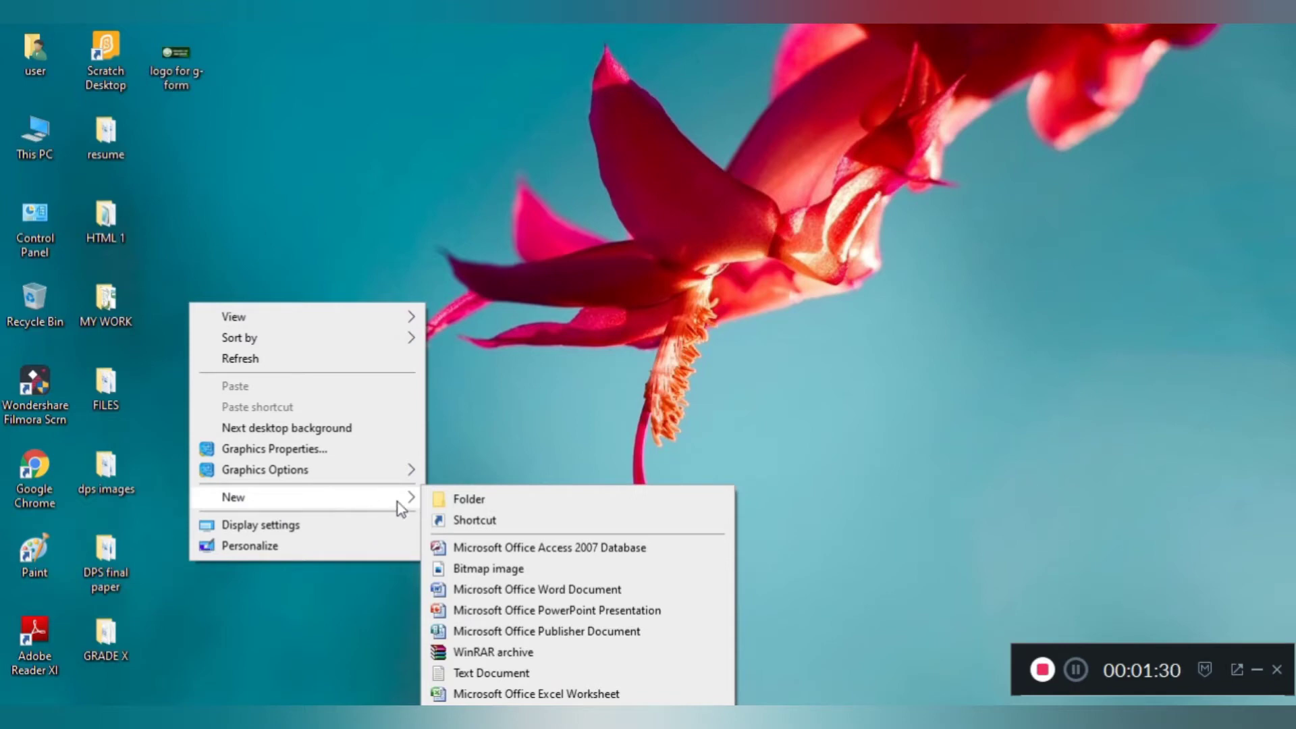
pyautogui.click(500, 593)
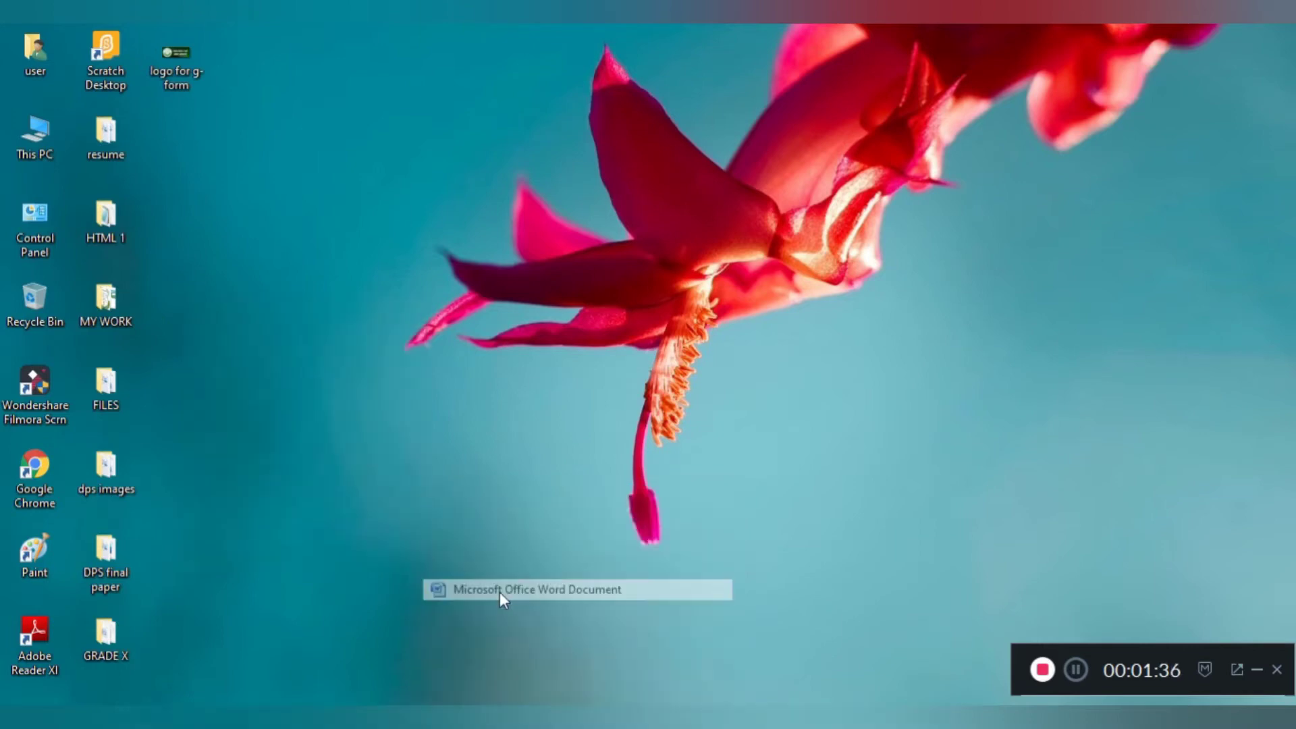
pyautogui.press('BackSpace')
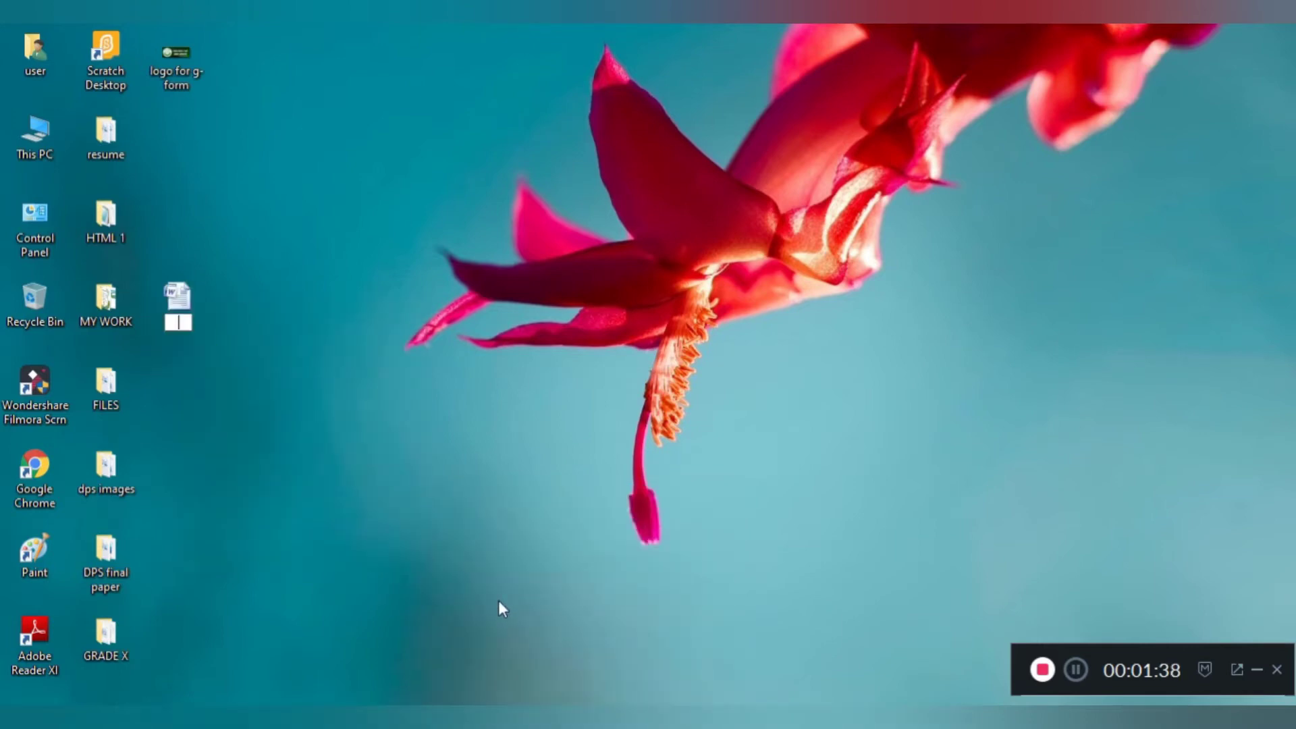
pyautogui.write('12')
pyautogui.press('Return')
# - Launch Microsoft Office Word 2007 from the Start menu's Most used list
pyautogui.press('super')
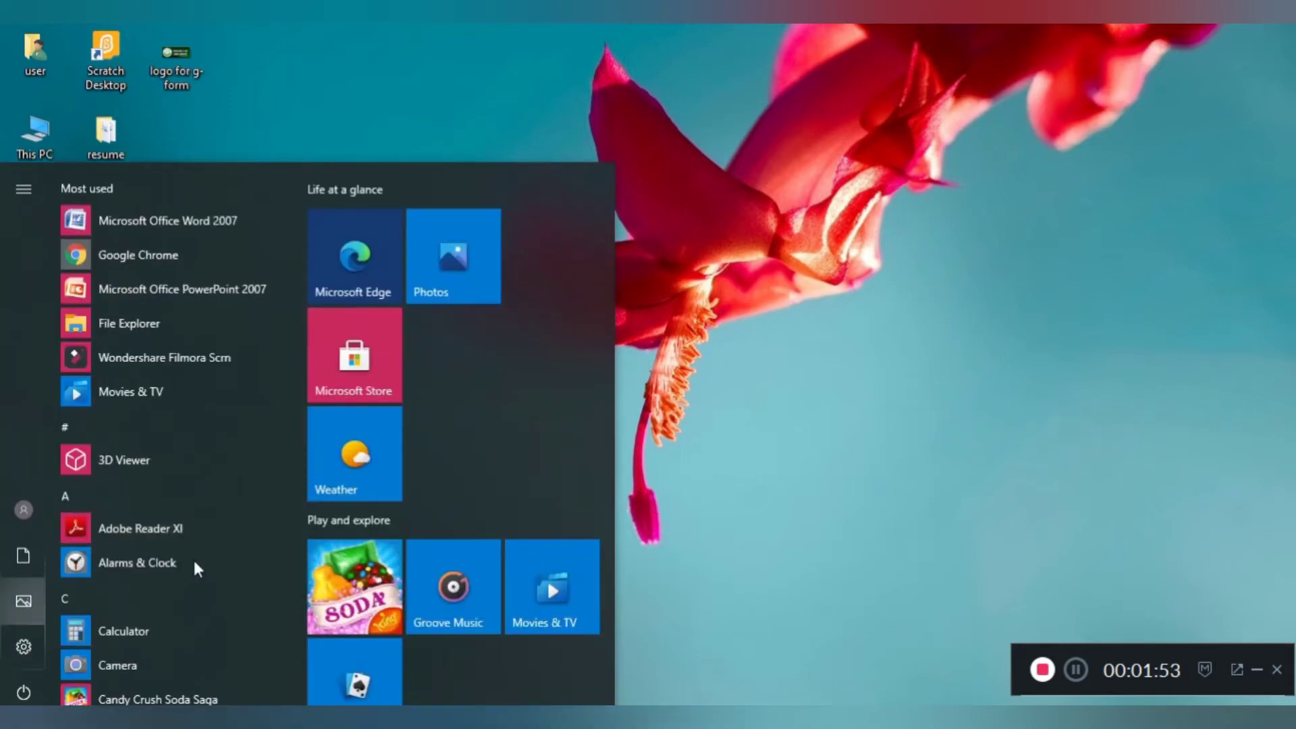
pyautogui.scroll(-10, 195, 563)
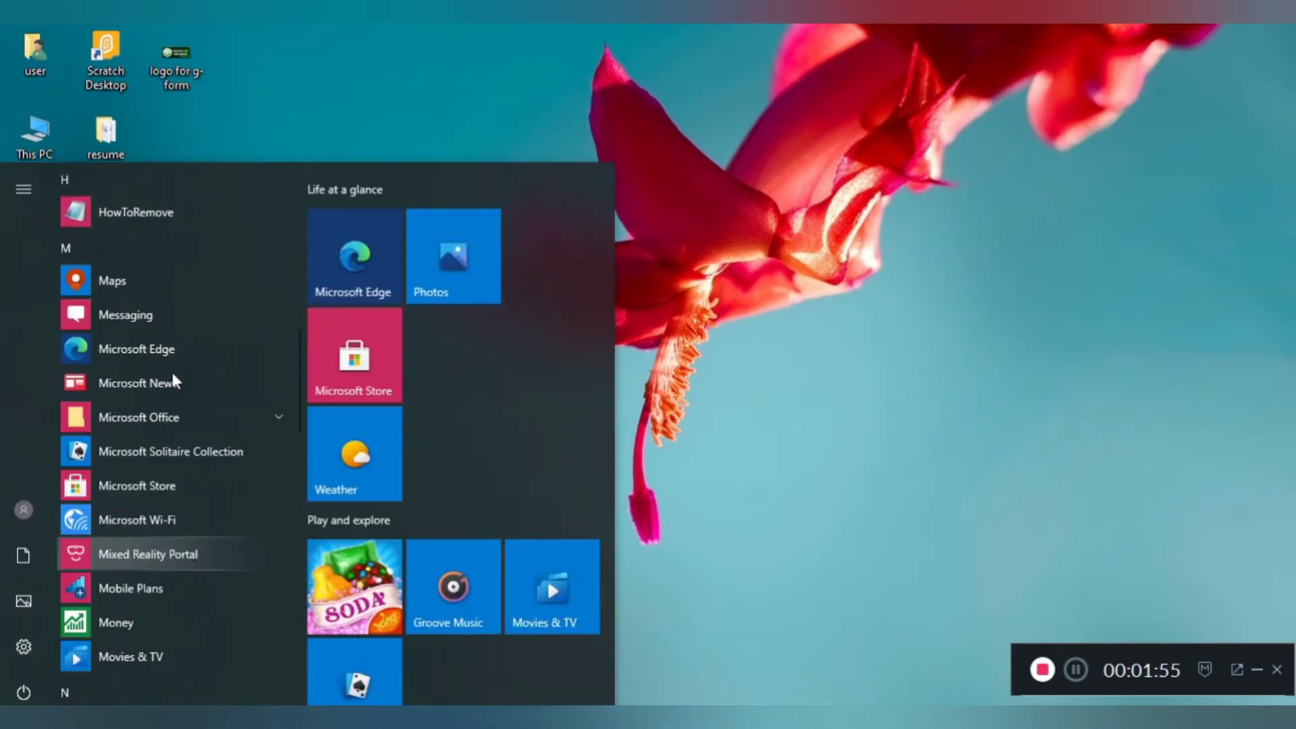
pyautogui.scroll(-2, 201, 481)
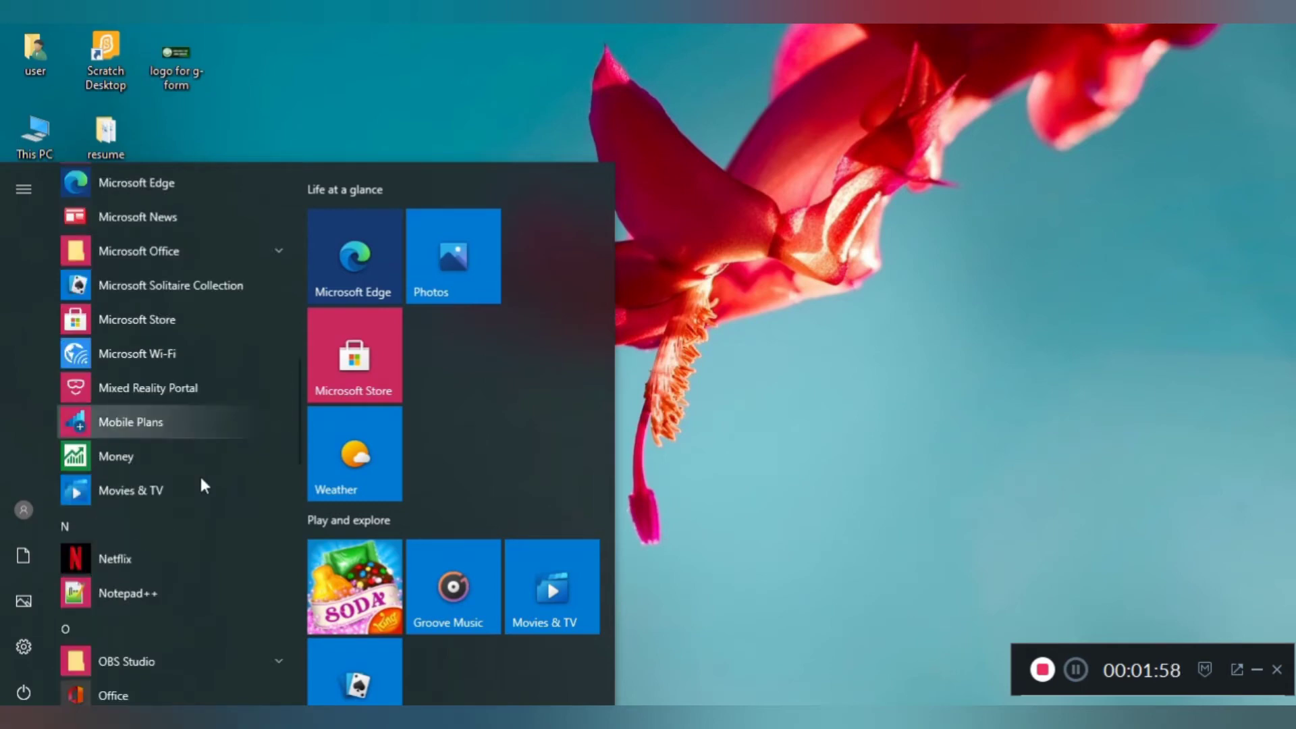
pyautogui.scroll(3, 206, 466)
pyautogui.scroll(8, 215, 466)
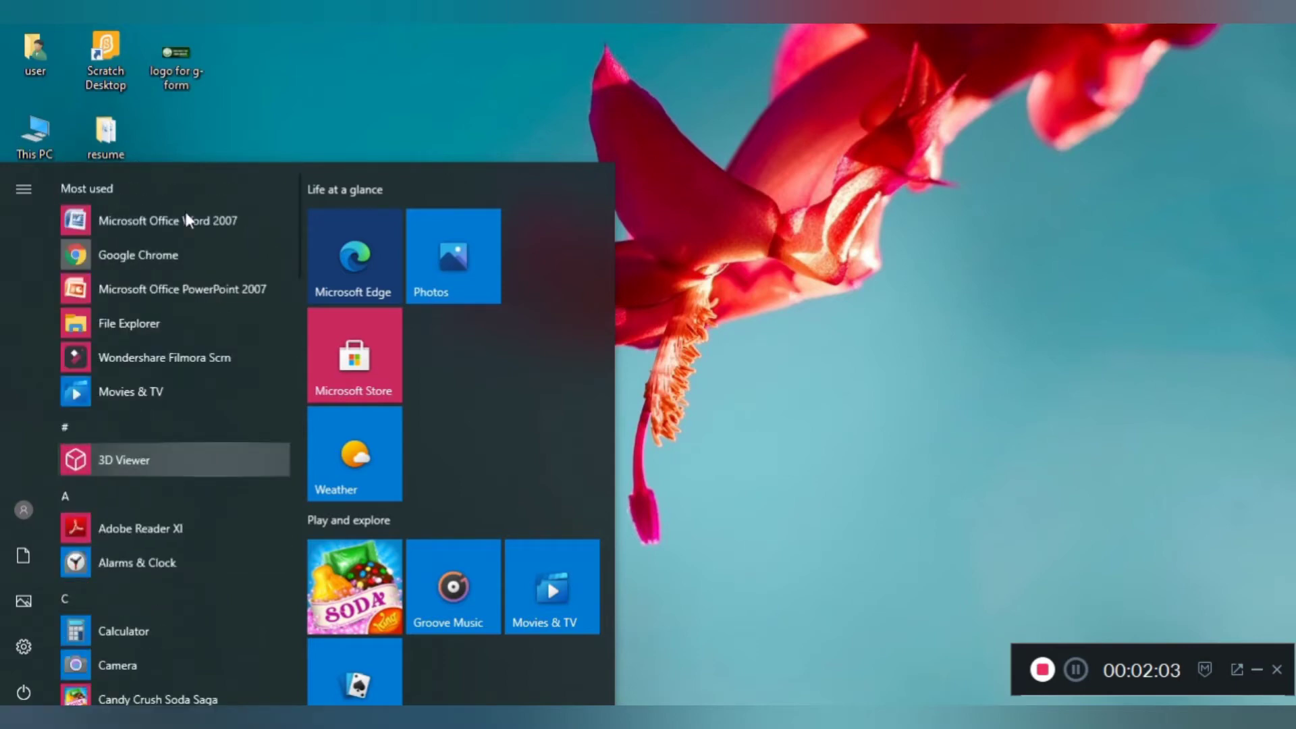
pyautogui.click(187, 216)
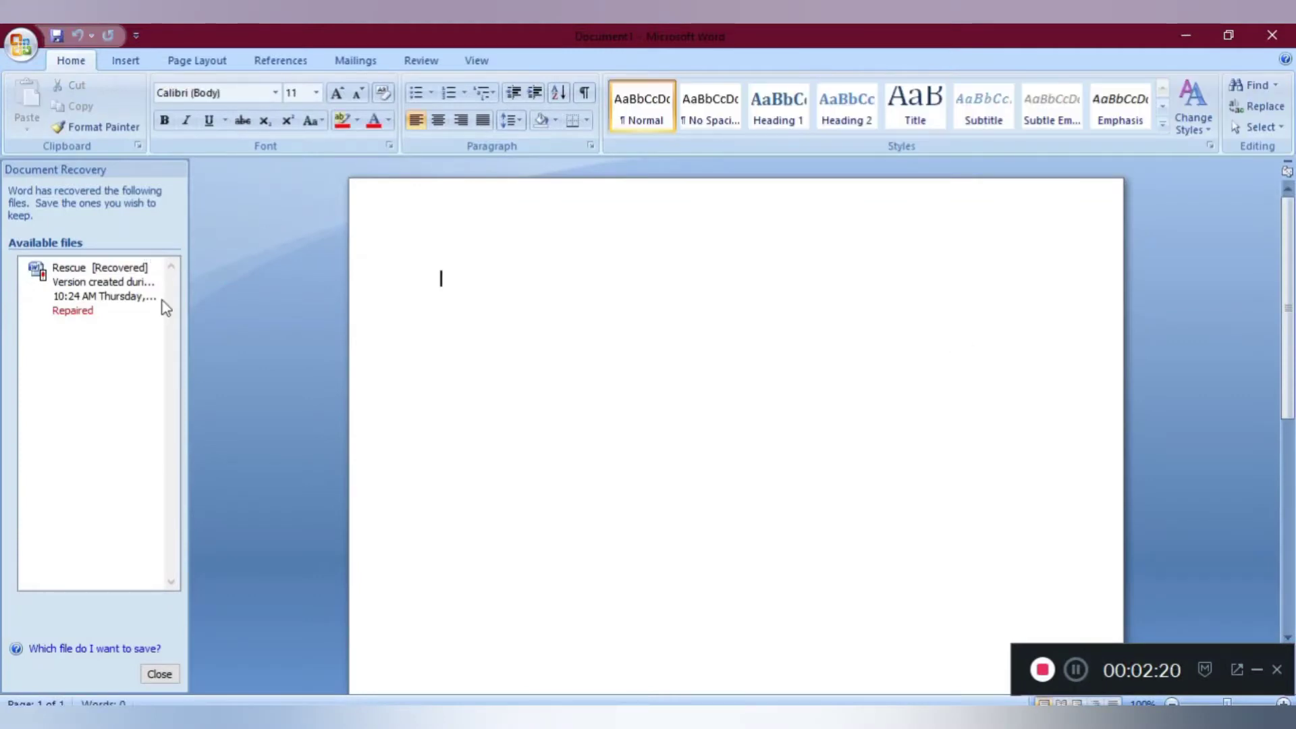
# - Close the Document Recovery pane and remove the recovered files
pyautogui.click(157, 673)
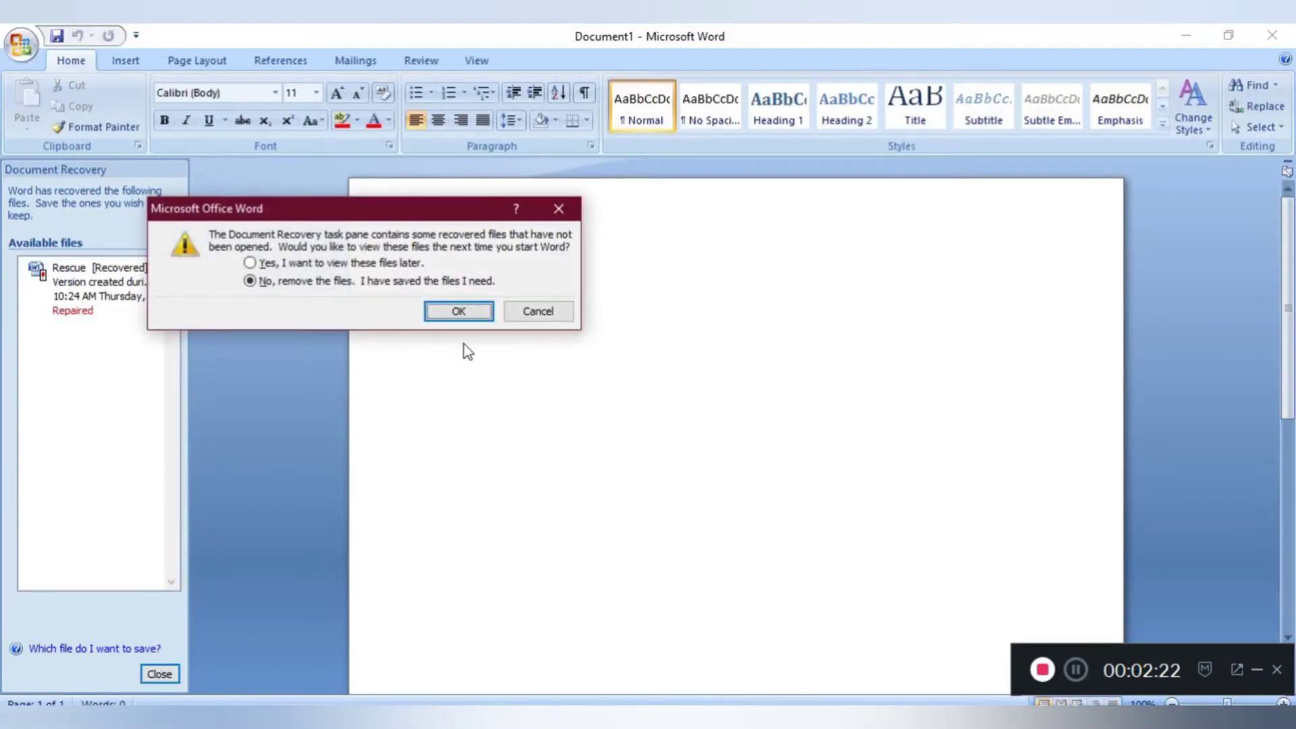
pyautogui.click(517, 312)
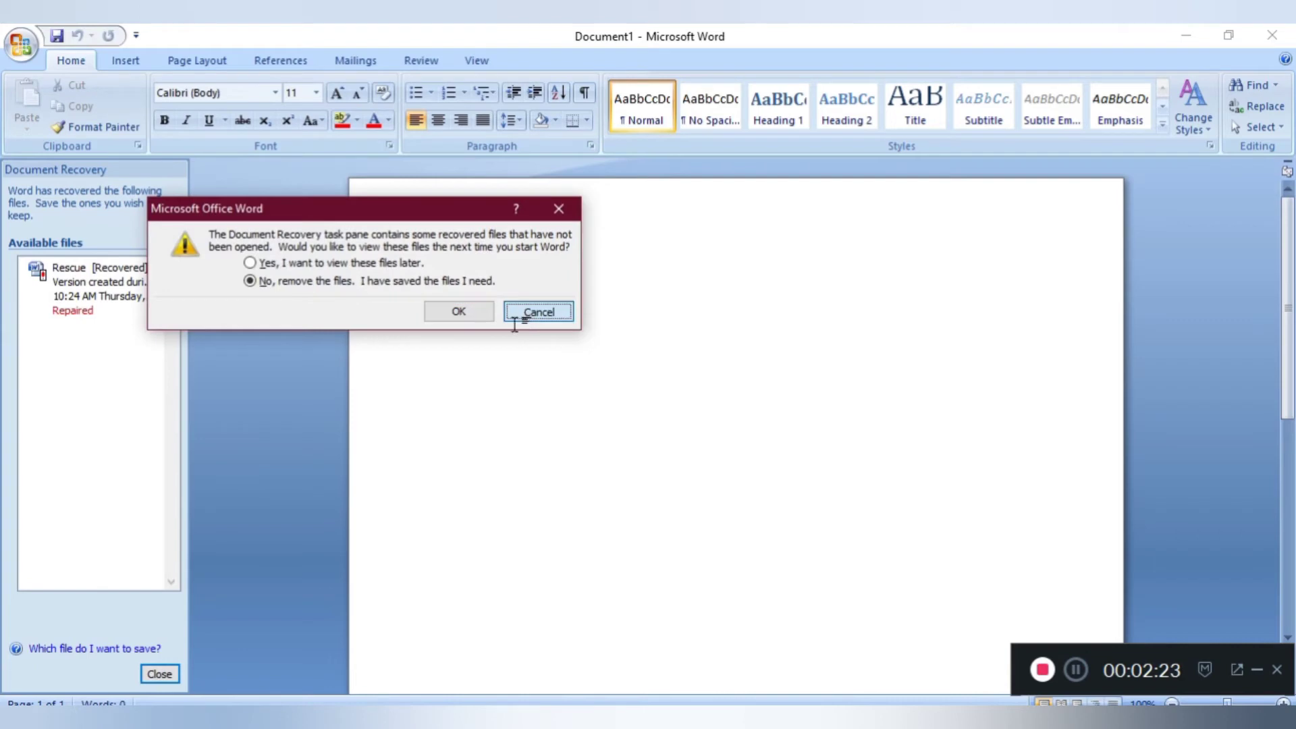
pyautogui.click(157, 673)
pyautogui.click(458, 312)
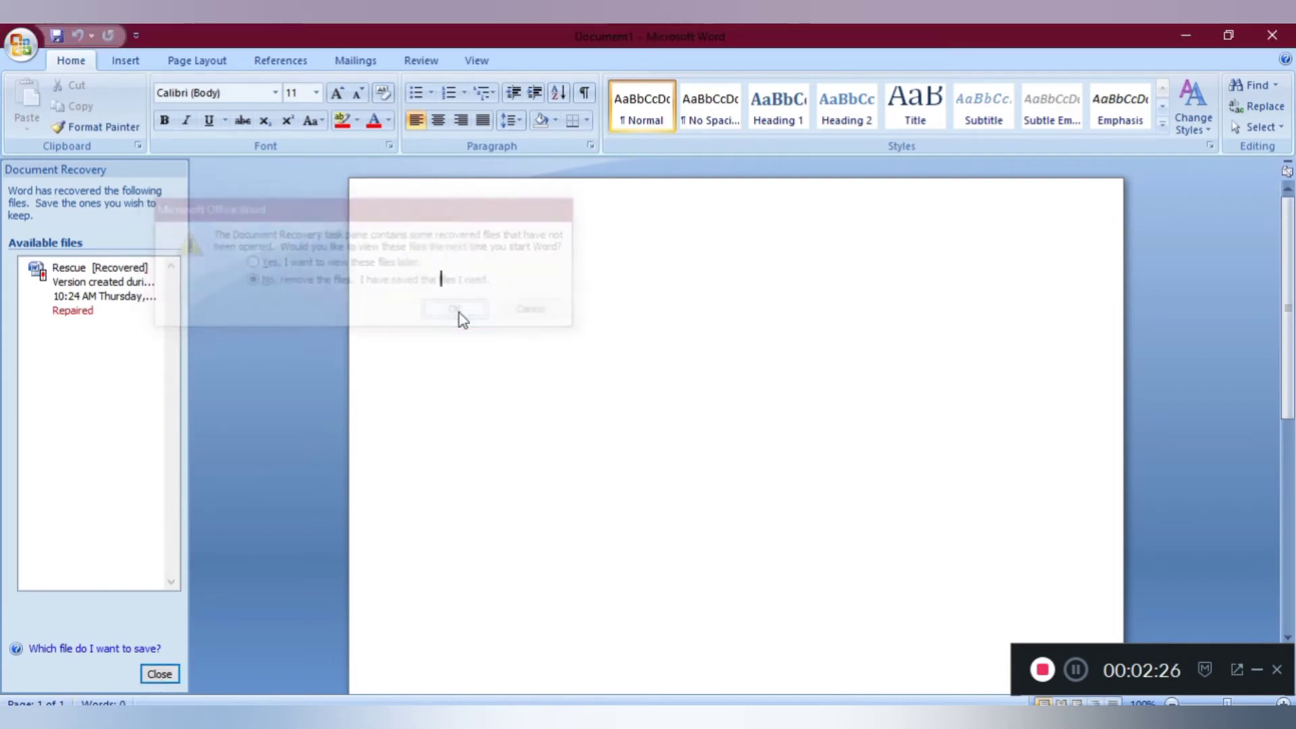
pyautogui.click(160, 673)
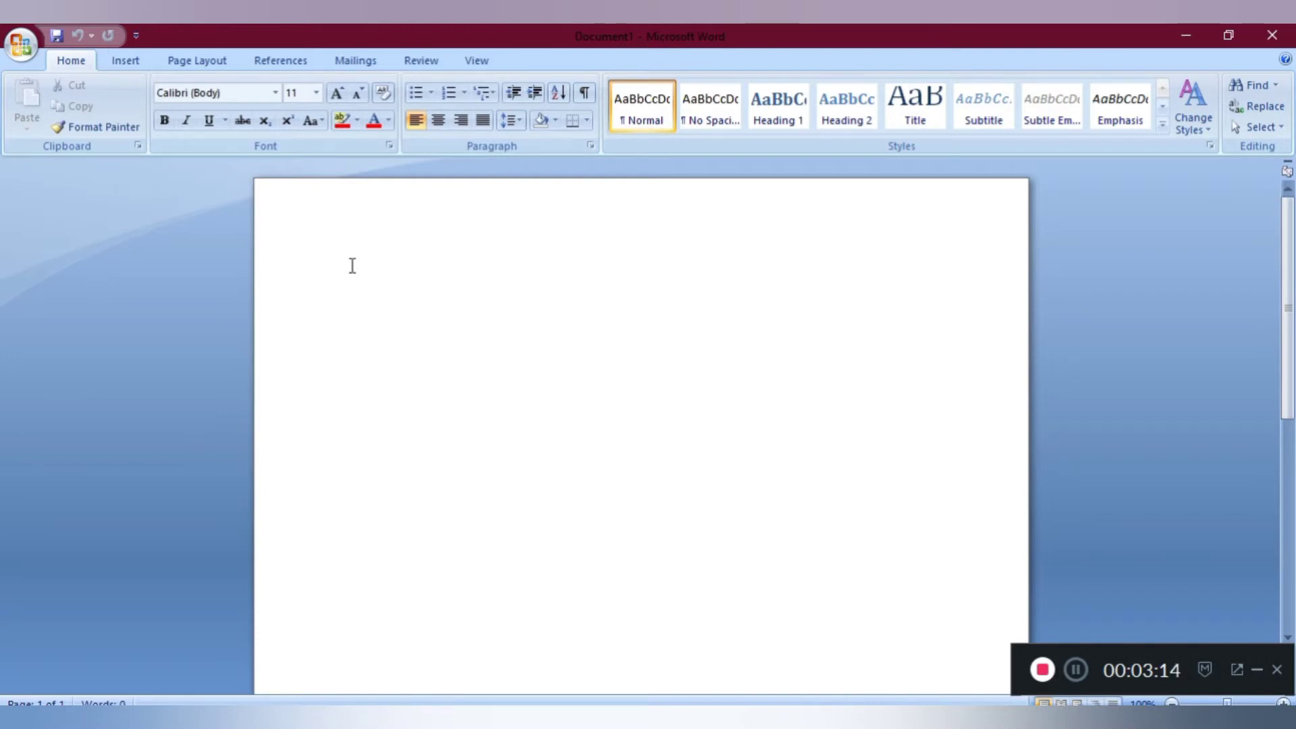
# - Type the heading 'GRAPHICS IN MICROSOFT 2010' and select the whole line
pyautogui.write('GRAPHI')
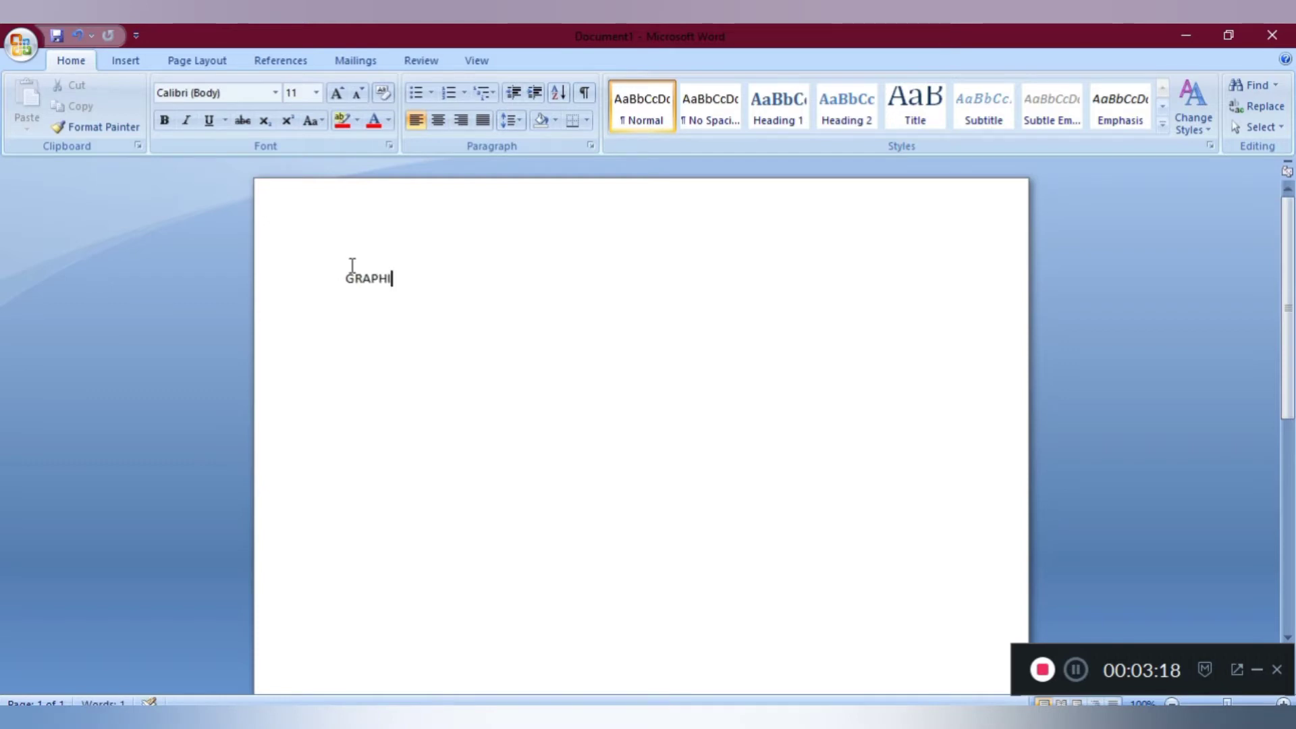
pyautogui.write('CS IN MIC')
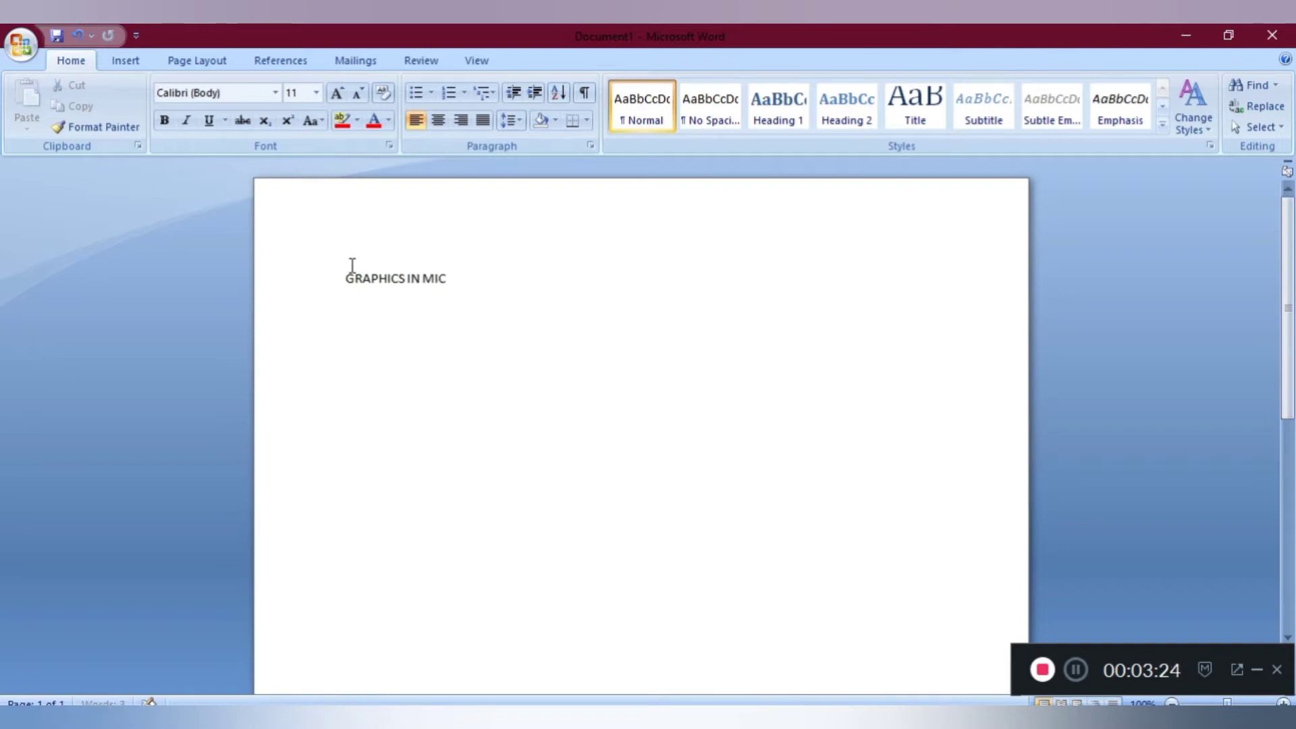
pyautogui.write('ROSOFT 2')
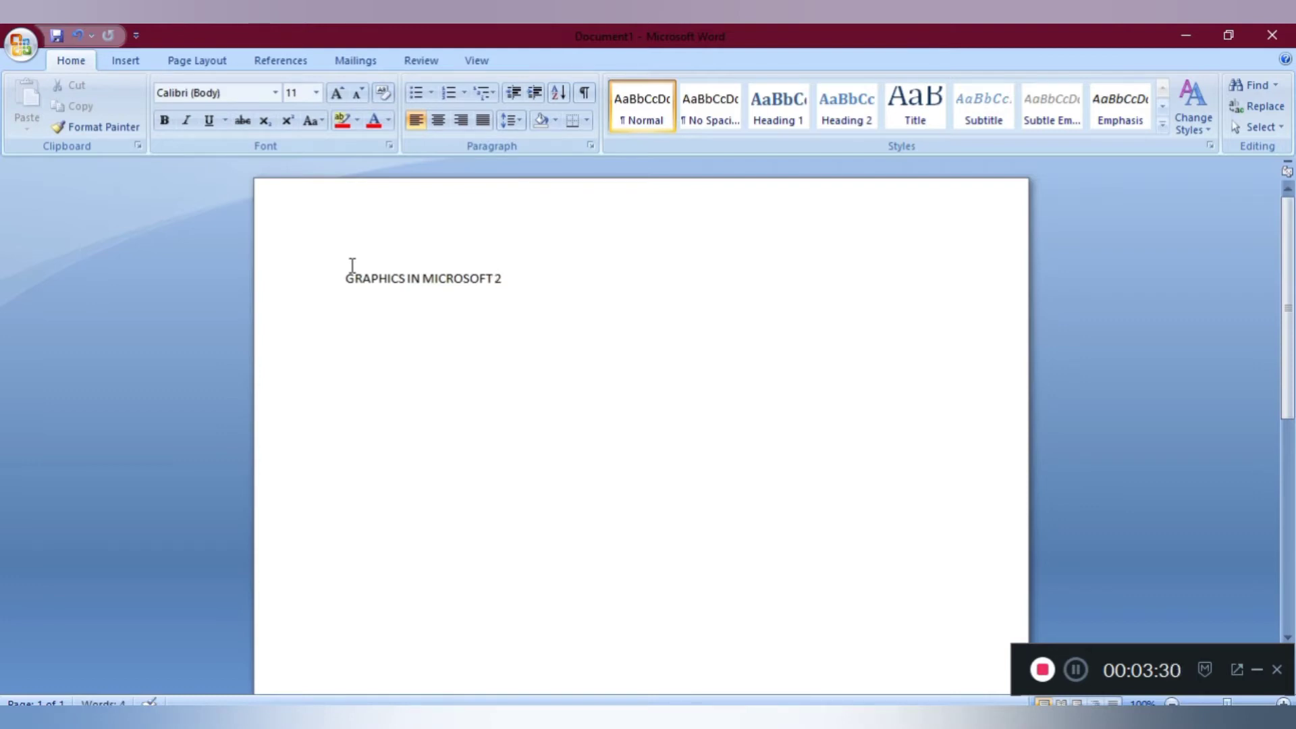
pyautogui.write('010')
pyautogui.moveTo(351, 270); pyautogui.dragTo(532, 270)
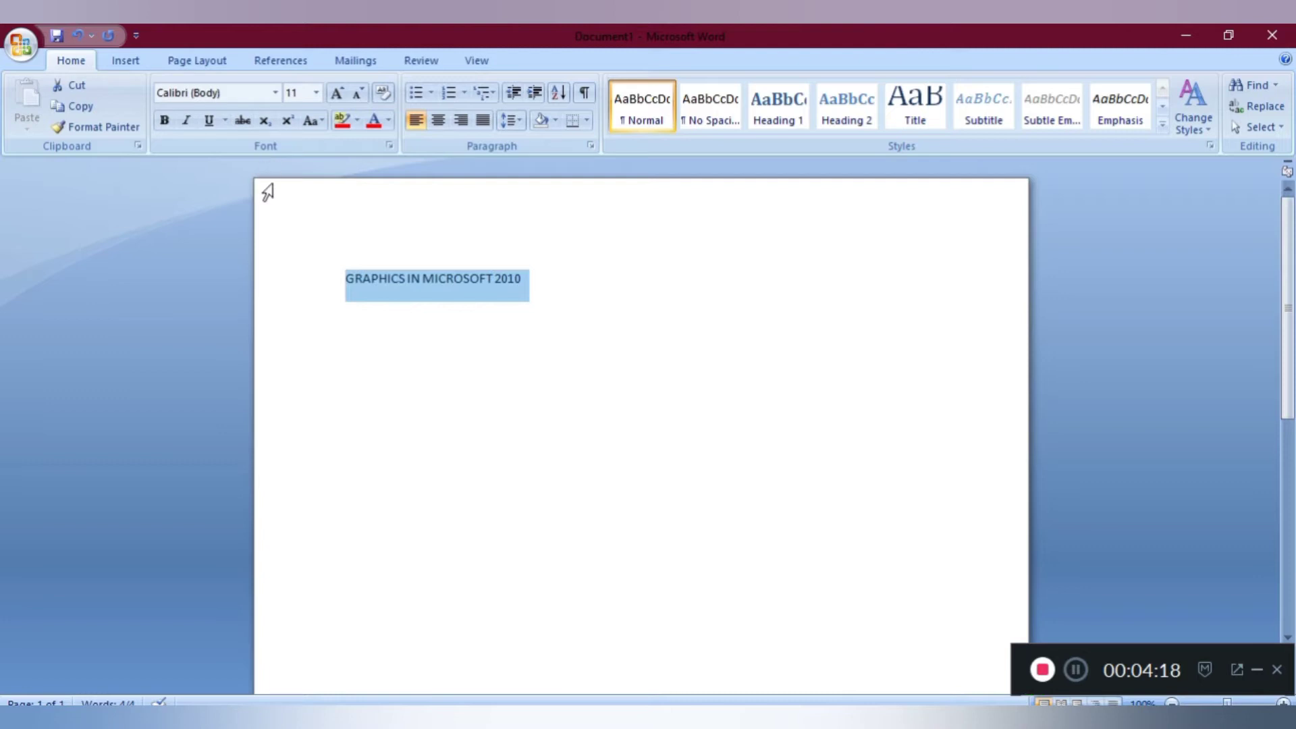
# - Convert the heading to the slanted orange 3-D WordArt style and widen it to 6.39"
pyautogui.click(135, 59)
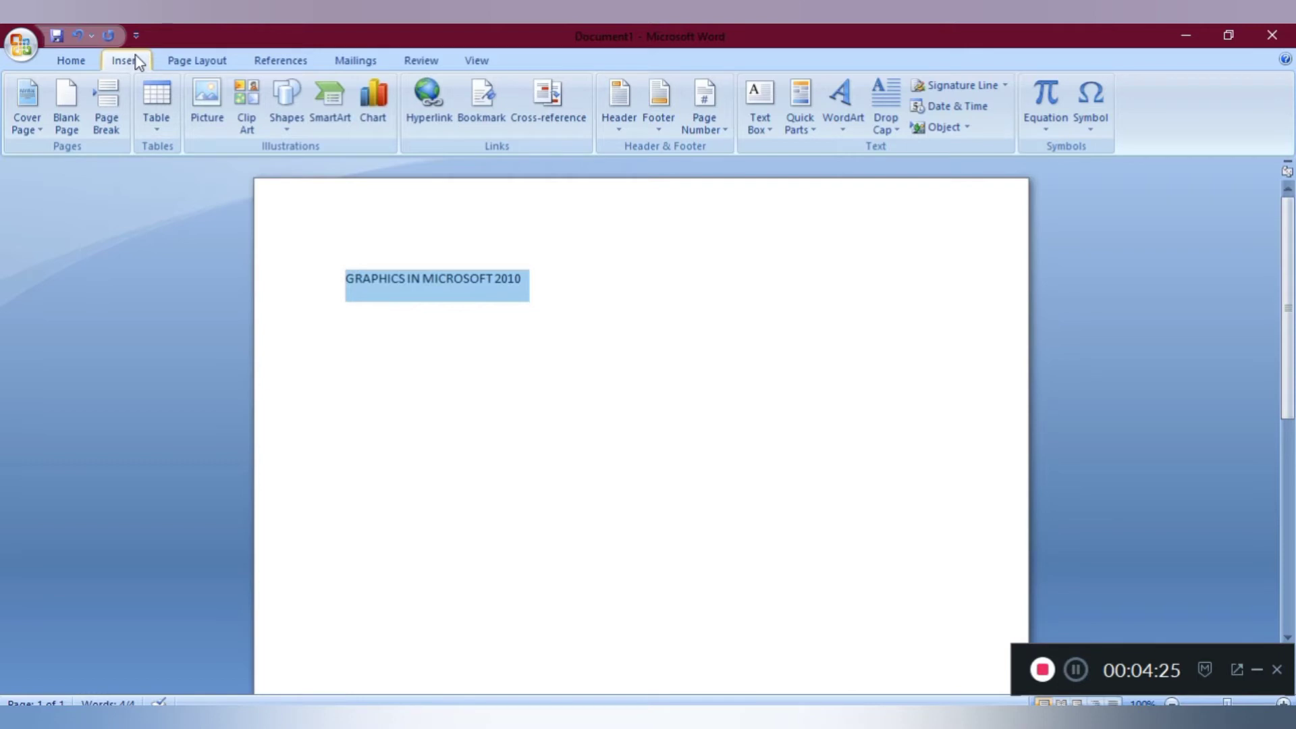
pyautogui.click(840, 104)
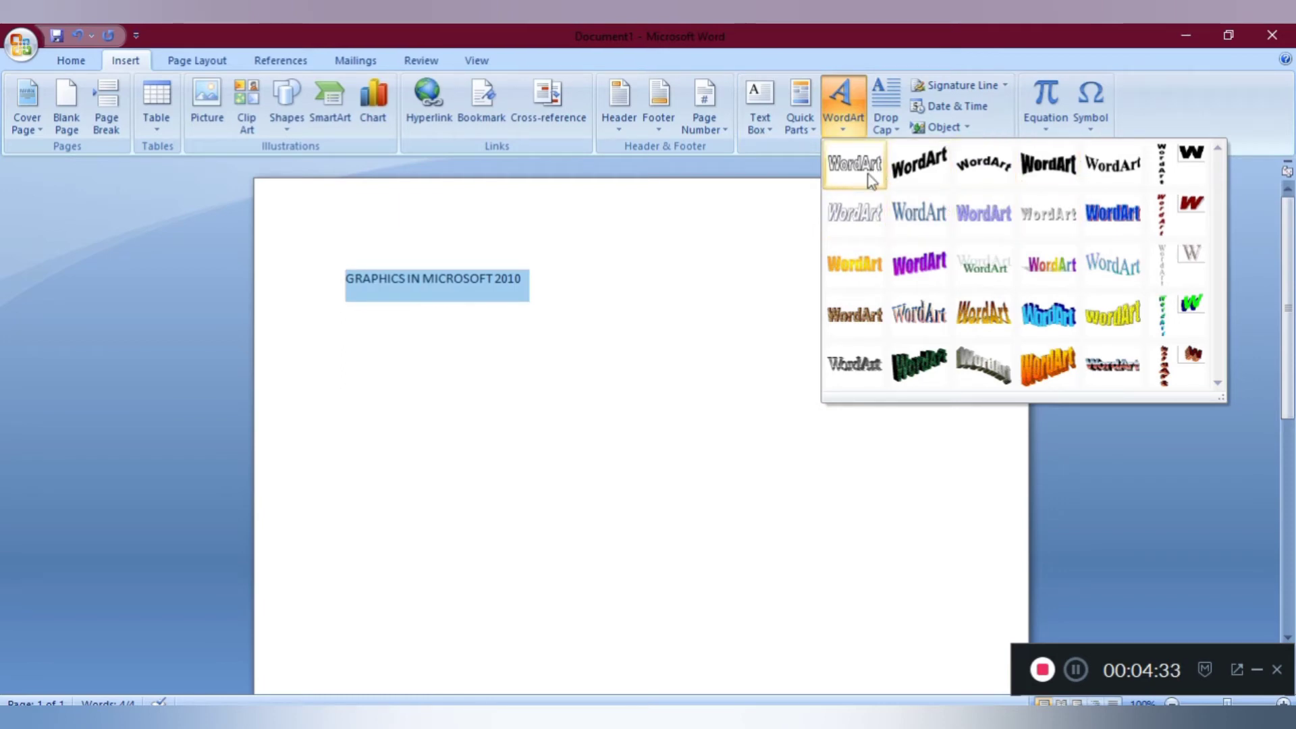
pyautogui.click(1050, 365)
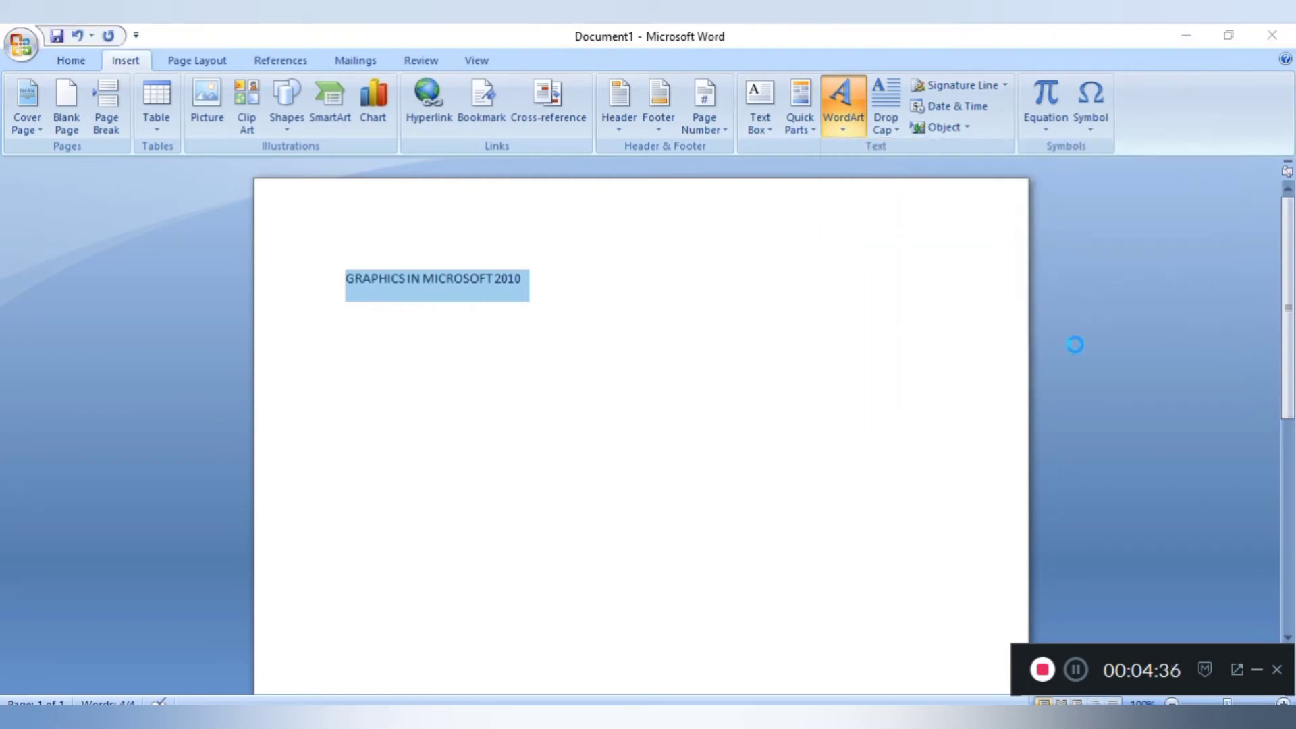
pyautogui.click(770, 532)
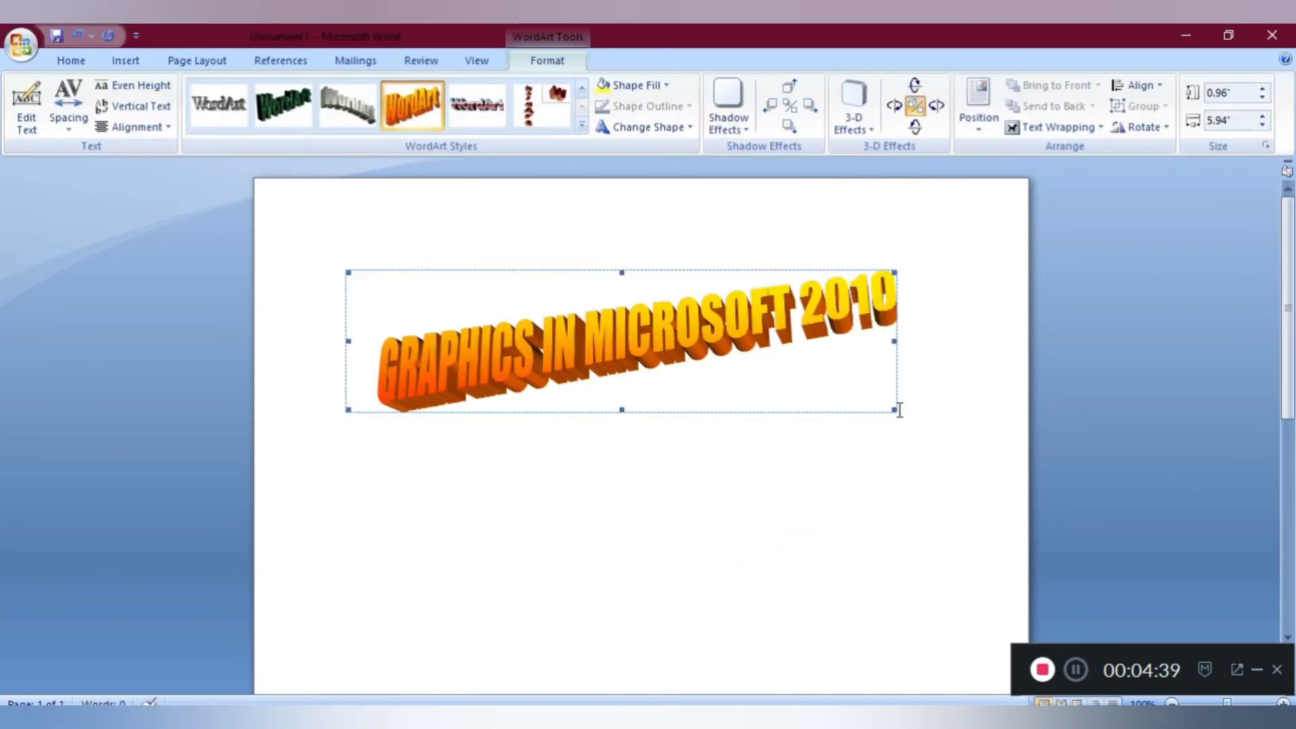
pyautogui.moveTo(896, 340); pyautogui.dragTo(939, 342)
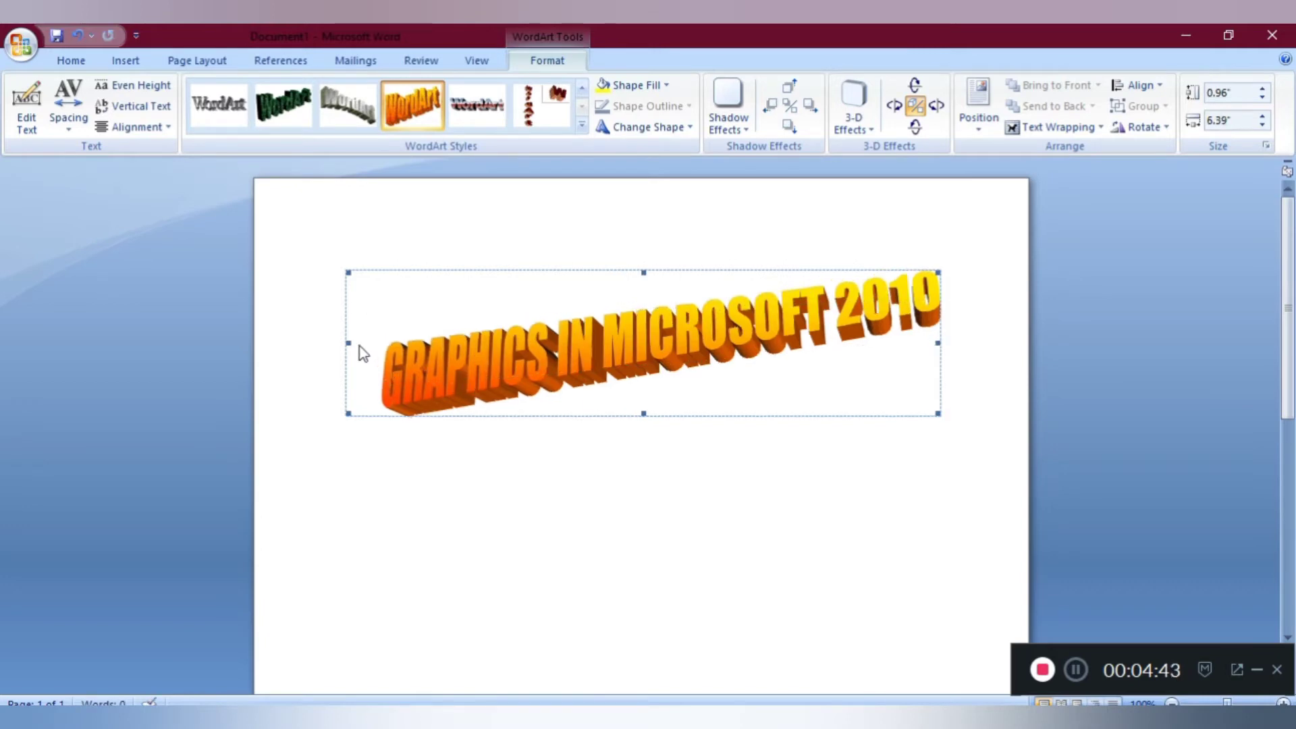
# - Start a second WordArt in a second-row style, erase its placeholder text, then abandon it
pyautogui.click(127, 59)
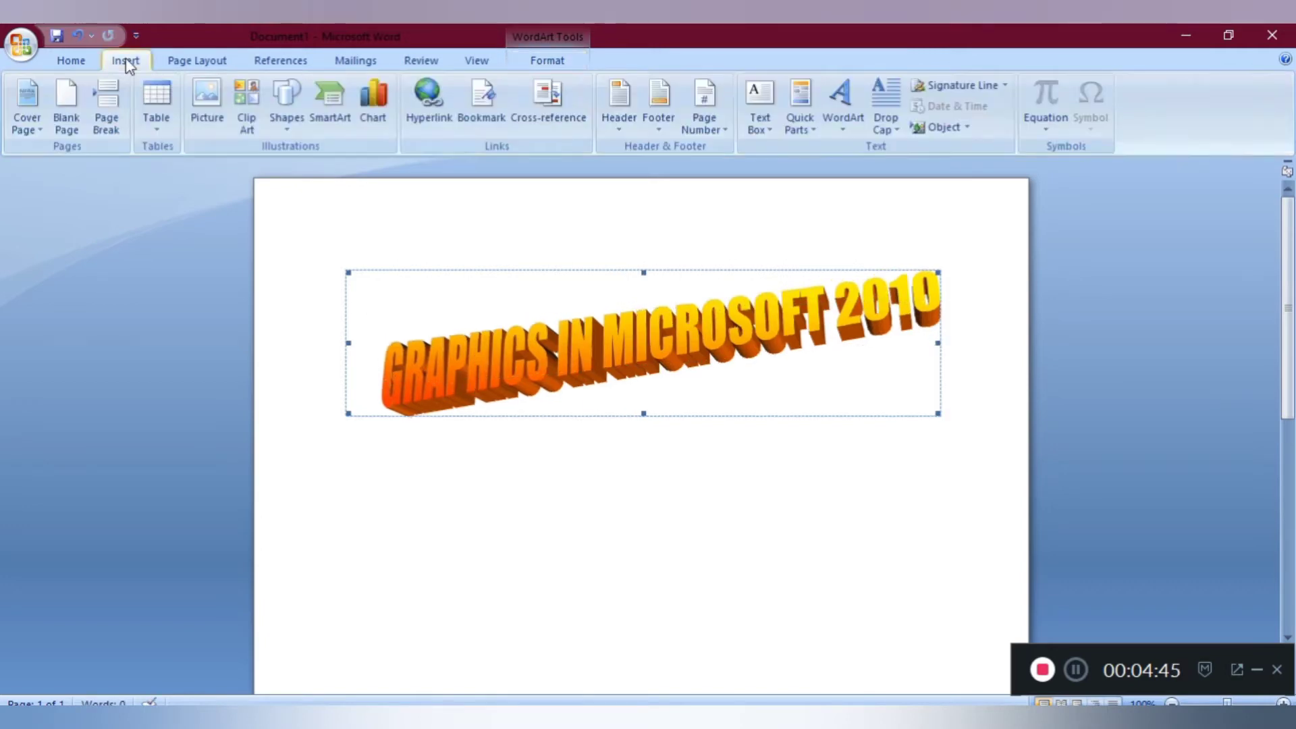
pyautogui.click(843, 105)
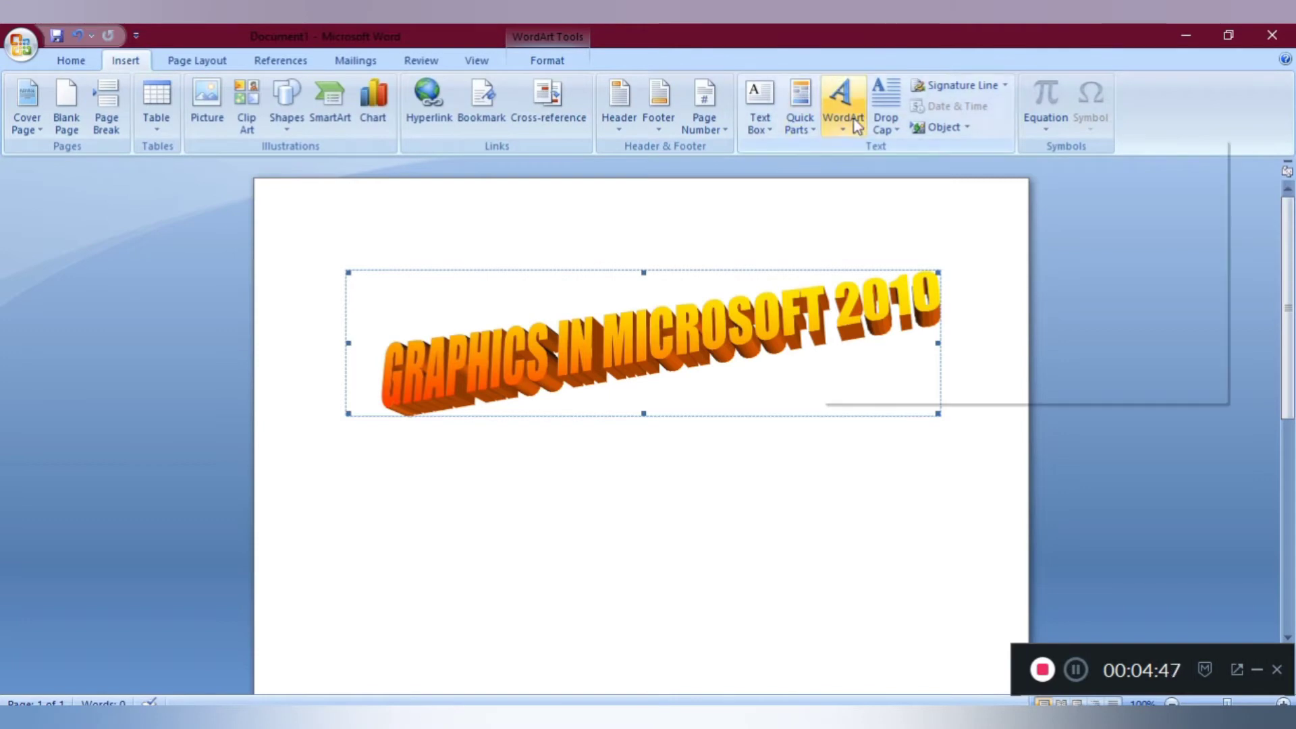
pyautogui.click(980, 215)
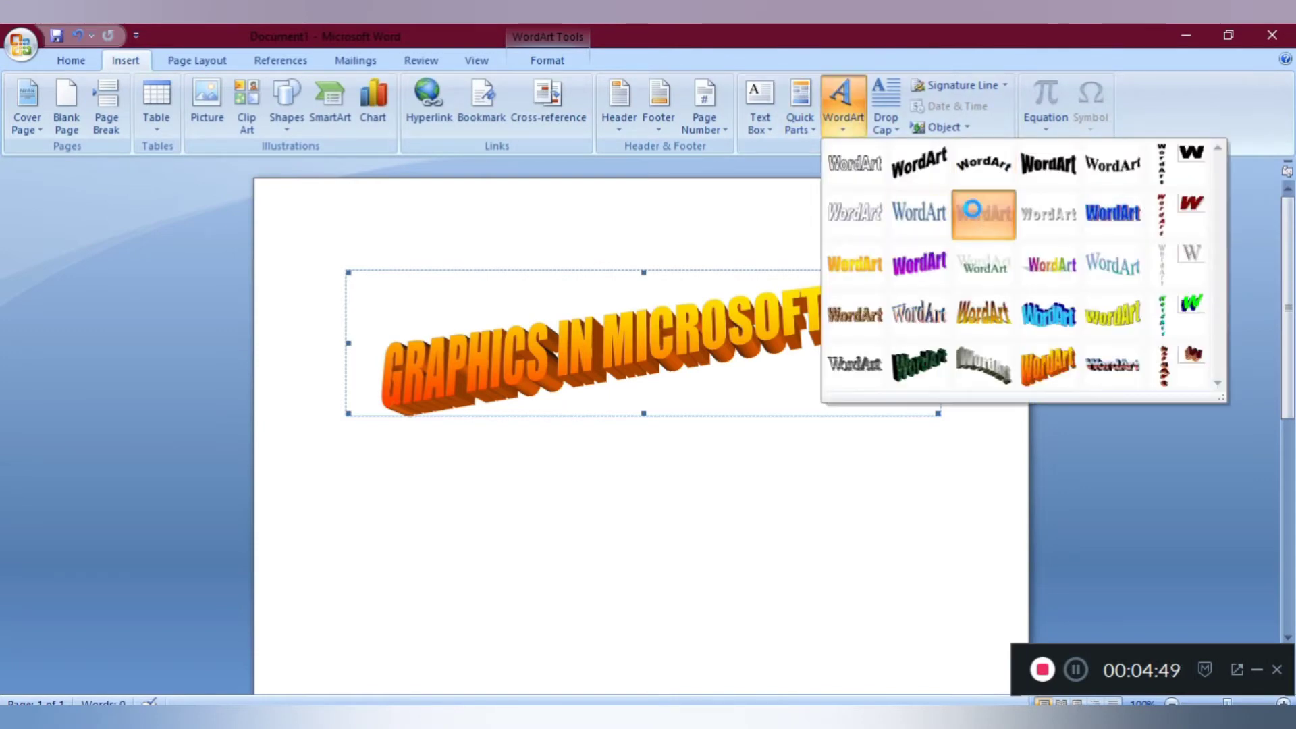
pyautogui.click(804, 316)
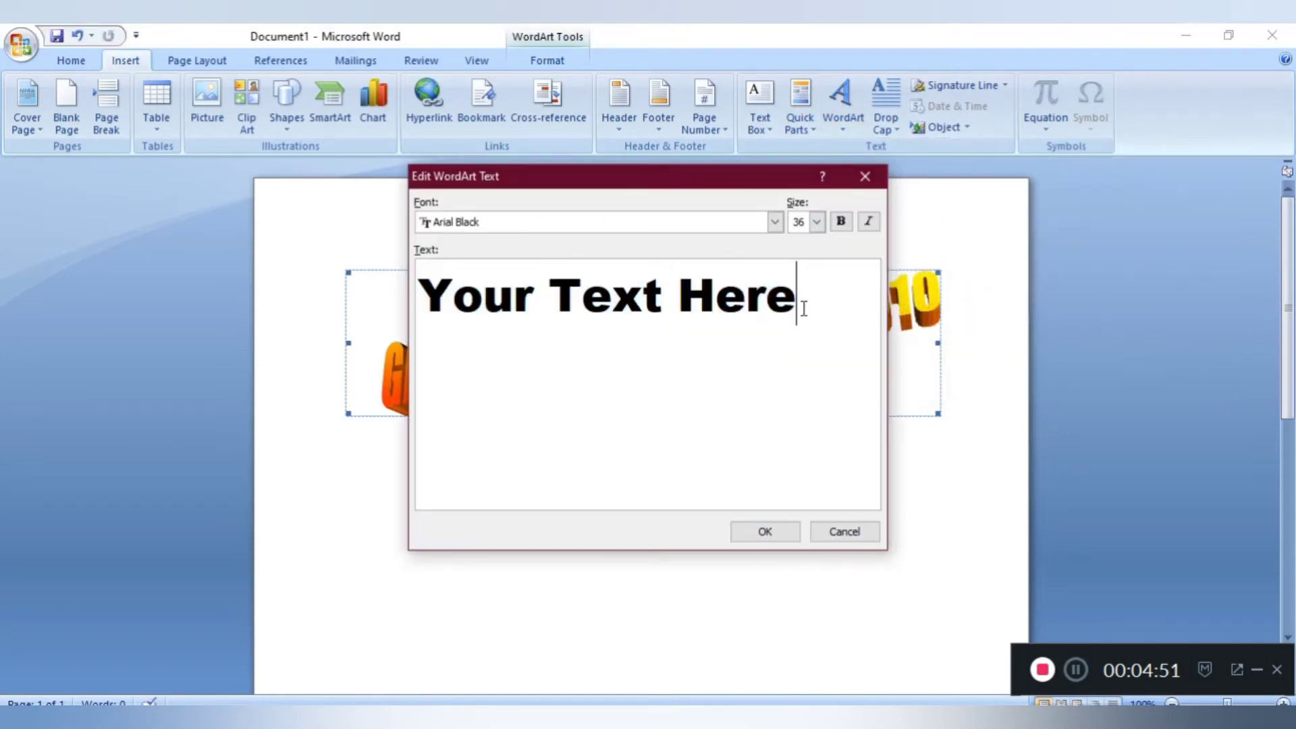
pyautogui.press('BackSpace')
pyautogui.press('BackSpace')
pyautogui.press('BackSpace')
pyautogui.press('BackSpace')
pyautogui.press('BackSpace')
pyautogui.press('BackSpace')
pyautogui.press('BackSpace')
pyautogui.press('BackSpace')
pyautogui.press('BackSpace')
pyautogui.press('BackSpace')
pyautogui.press('BackSpace')
pyautogui.press('BackSpace')
pyautogui.press('BackSpace')
pyautogui.press('BackSpace')
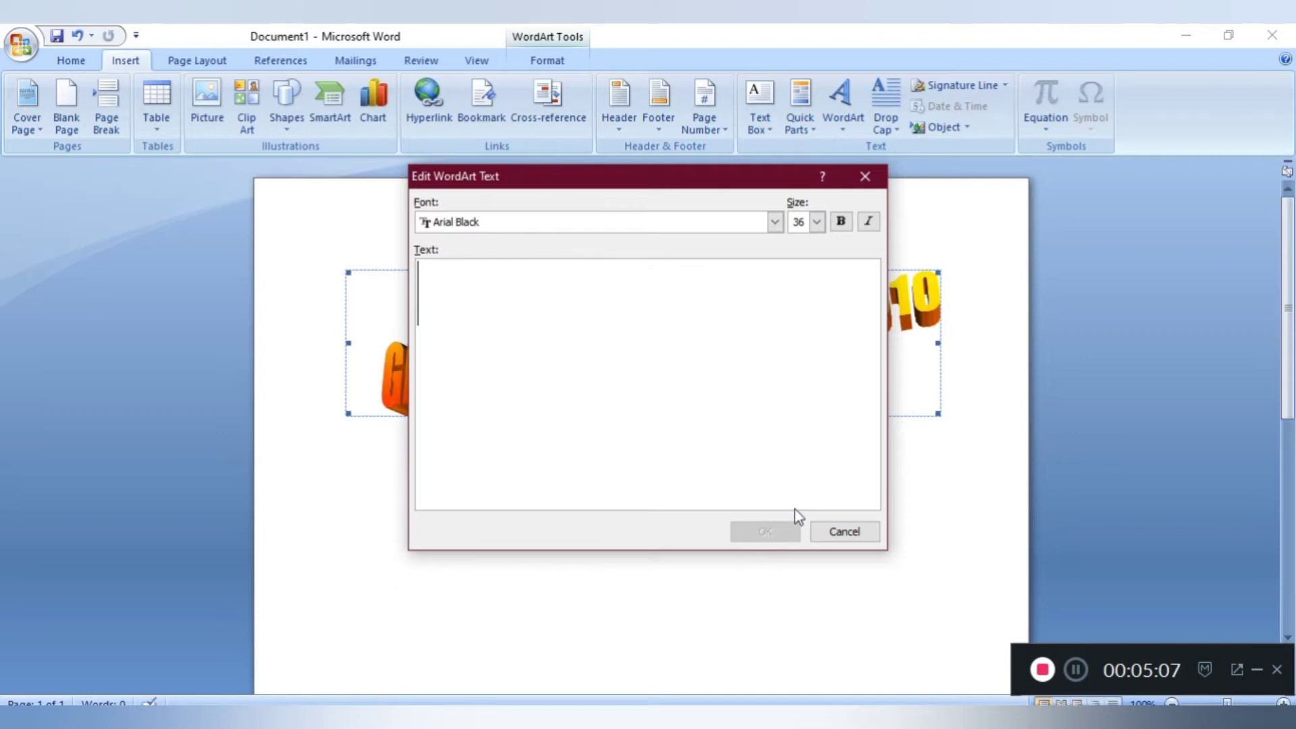
pyautogui.click(841, 537)
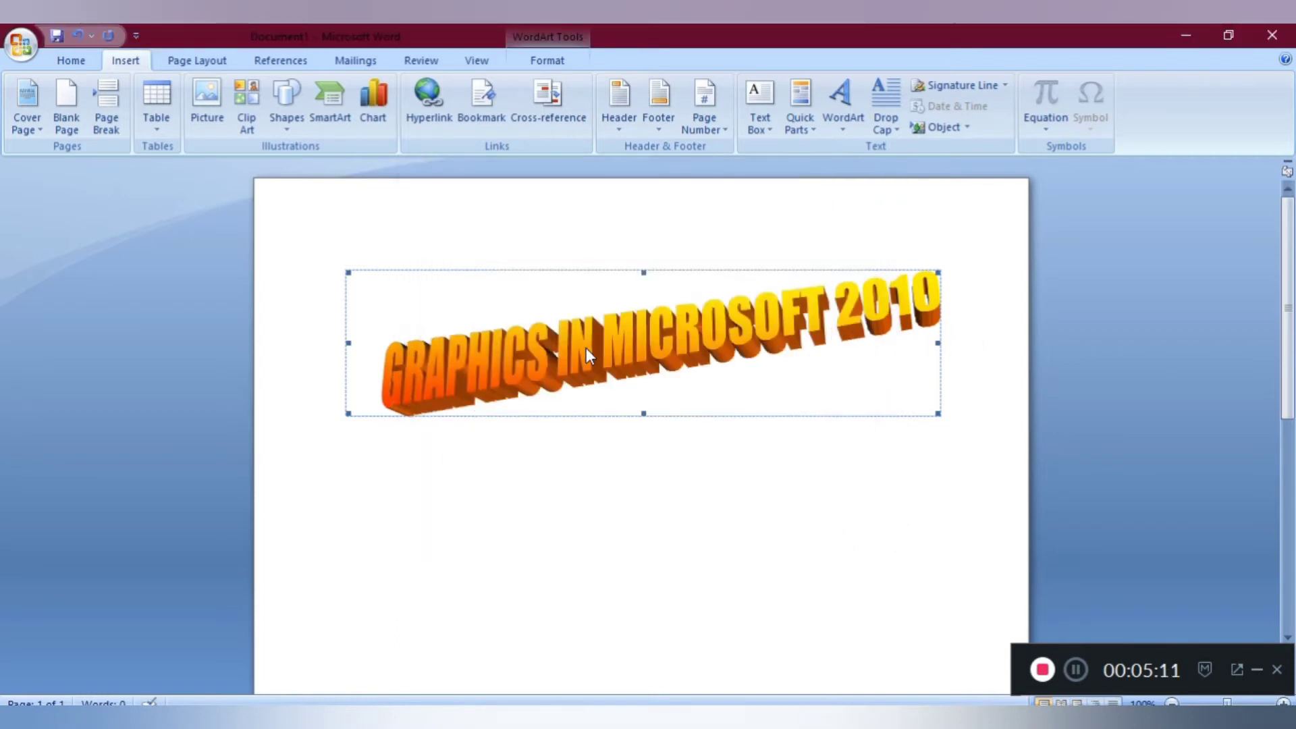
# - Reposition the heading WordArt on the page and bring up its shortcut menu
pyautogui.moveTo(386, 370); pyautogui.dragTo(472, 430)
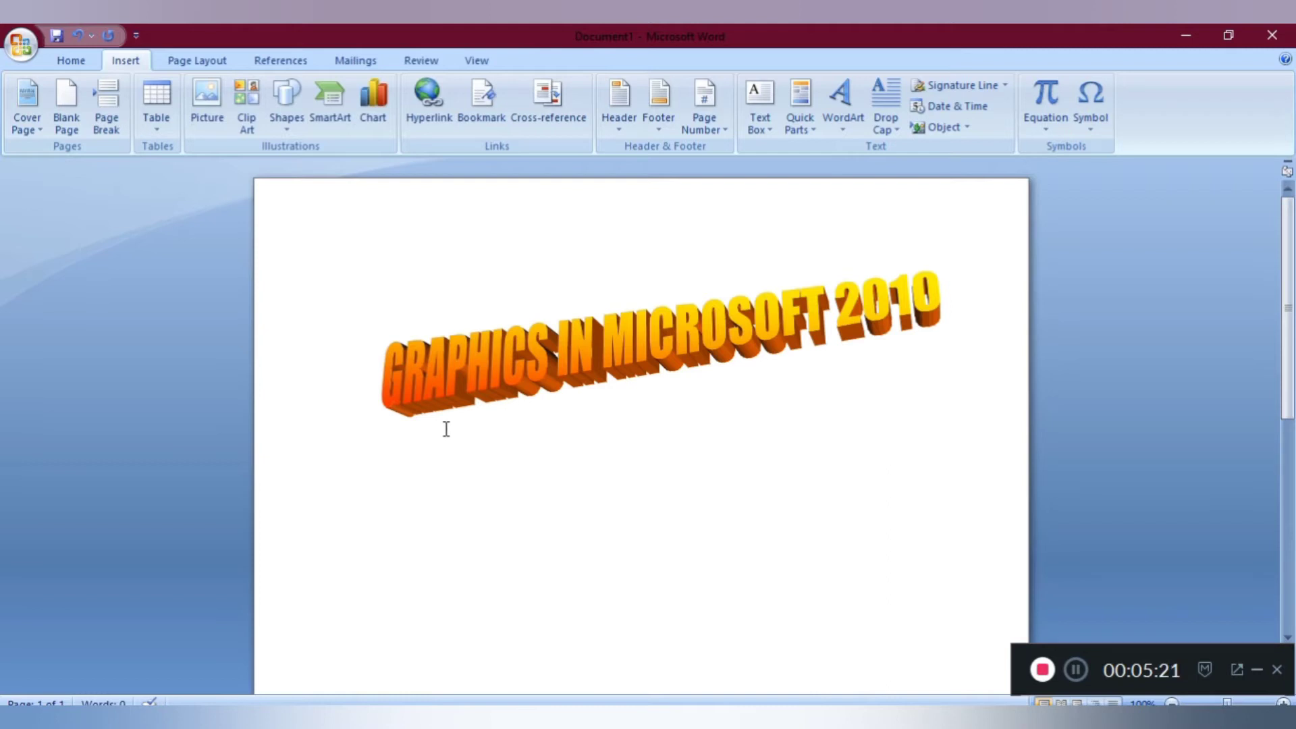
pyautogui.hotkey('shift', 'Right')
pyautogui.moveTo(383, 371); pyautogui.dragTo(500, 365)
pyautogui.rightClick(391, 514)
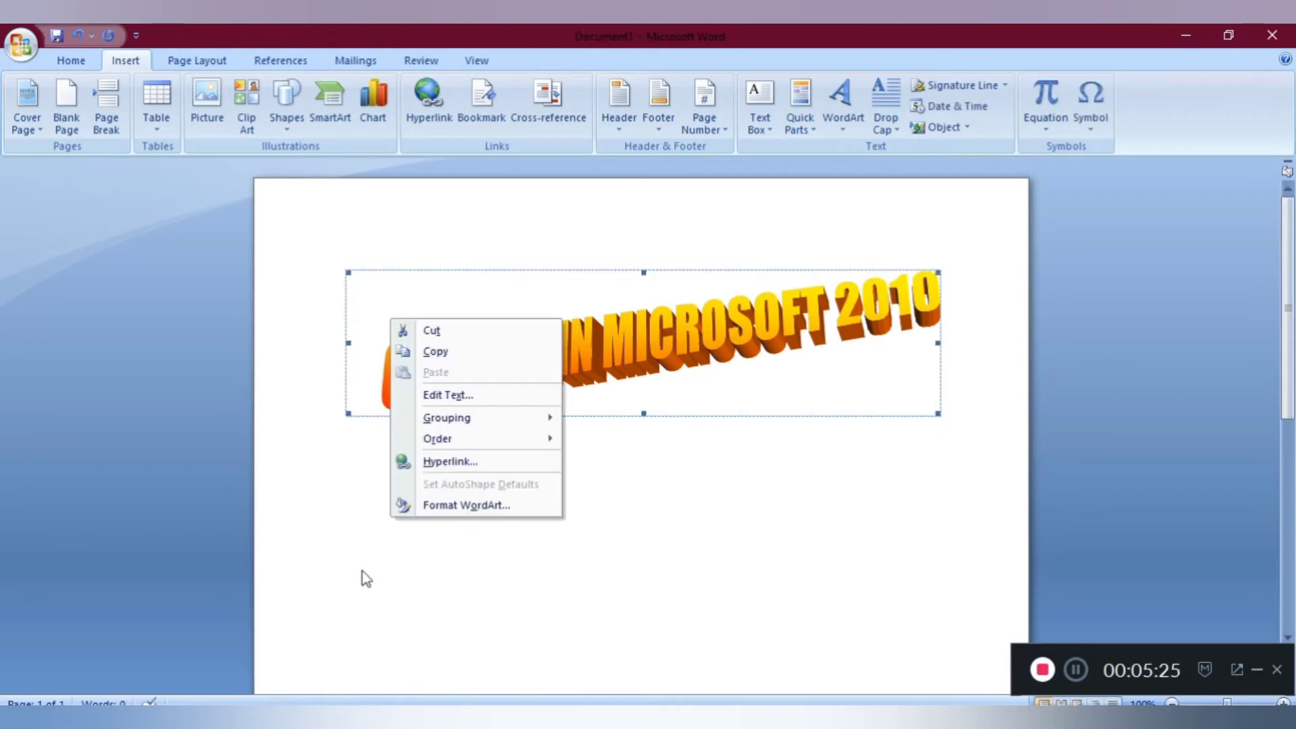
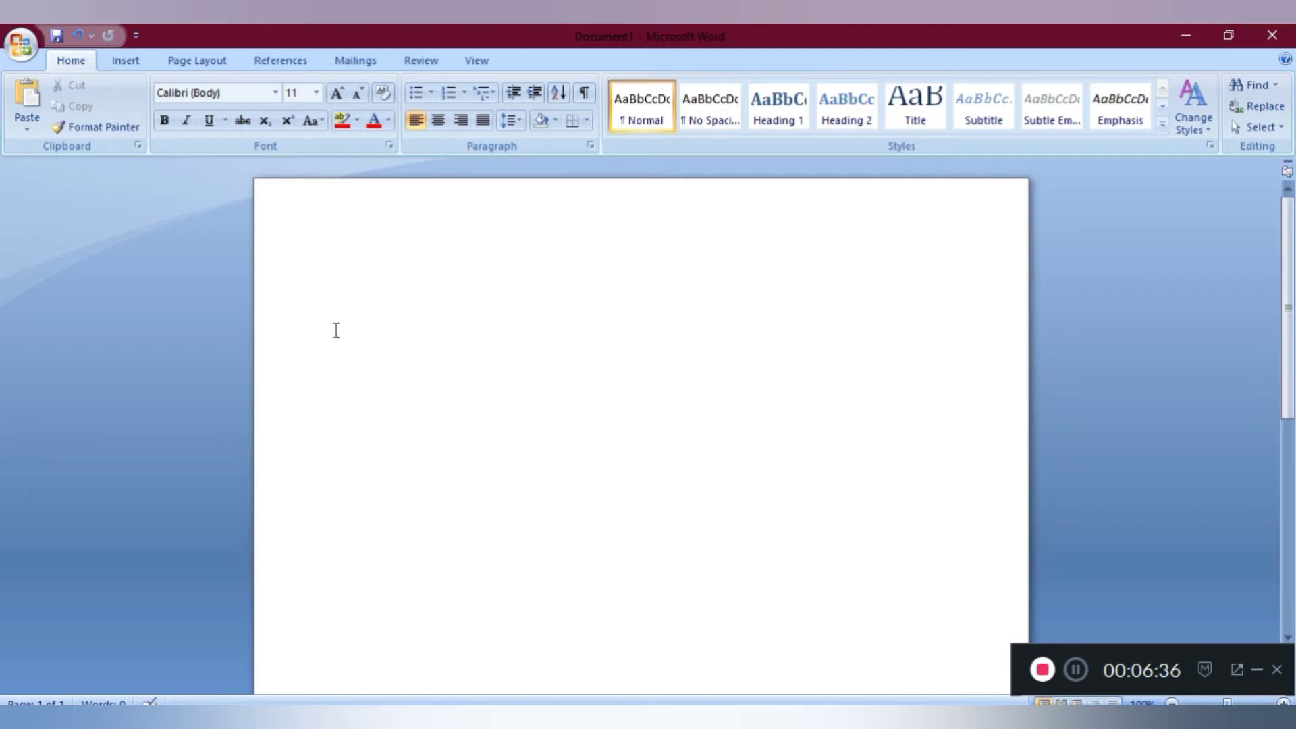
# - Paste the HAPPY BIRTHDAY WordArt into the page body and stretch it slightly wider
pyautogui.rightClick(300, 267)
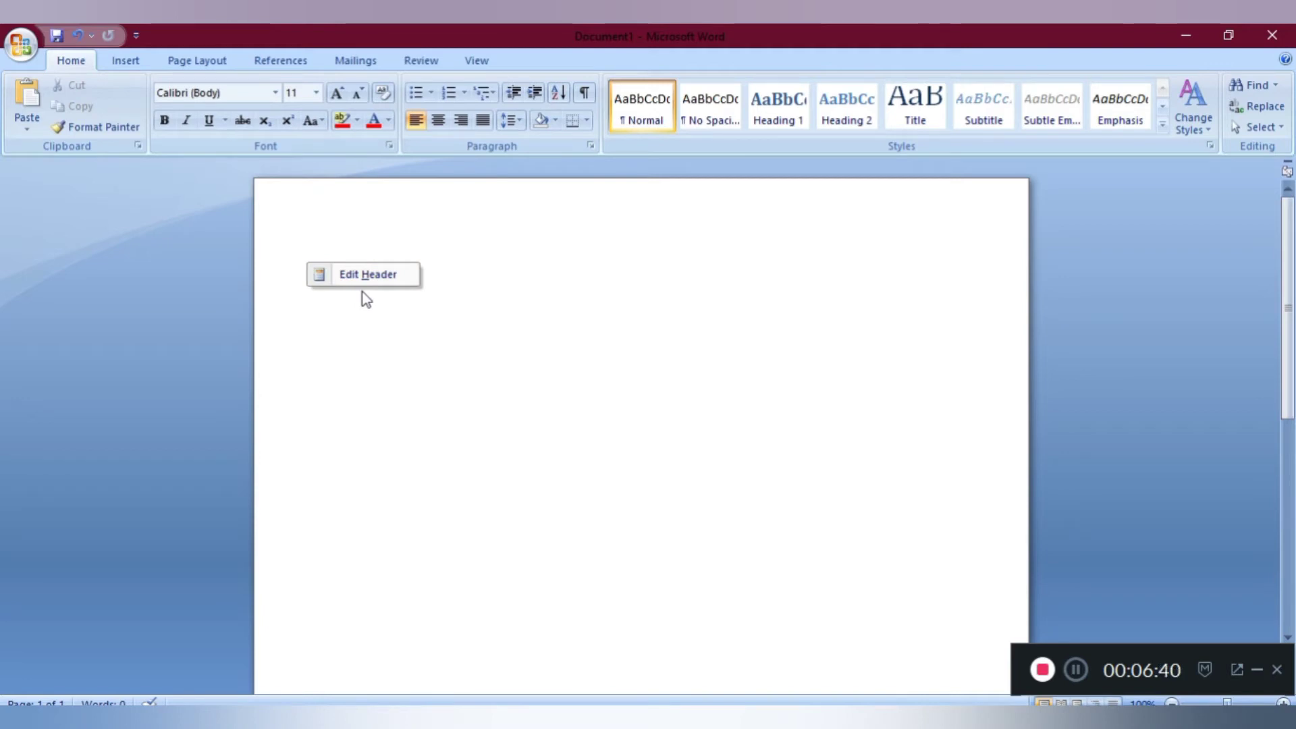
pyautogui.click(490, 311)
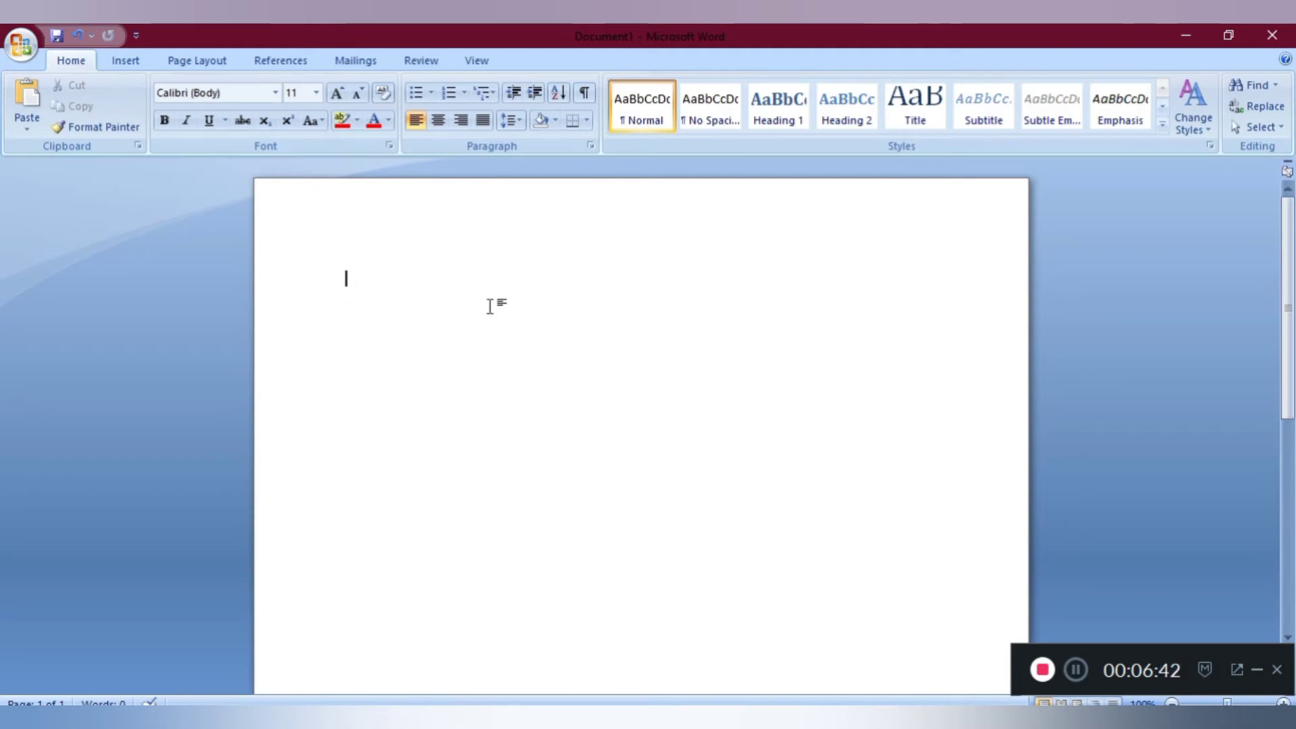
pyautogui.hotkey('ctrl', 'v')
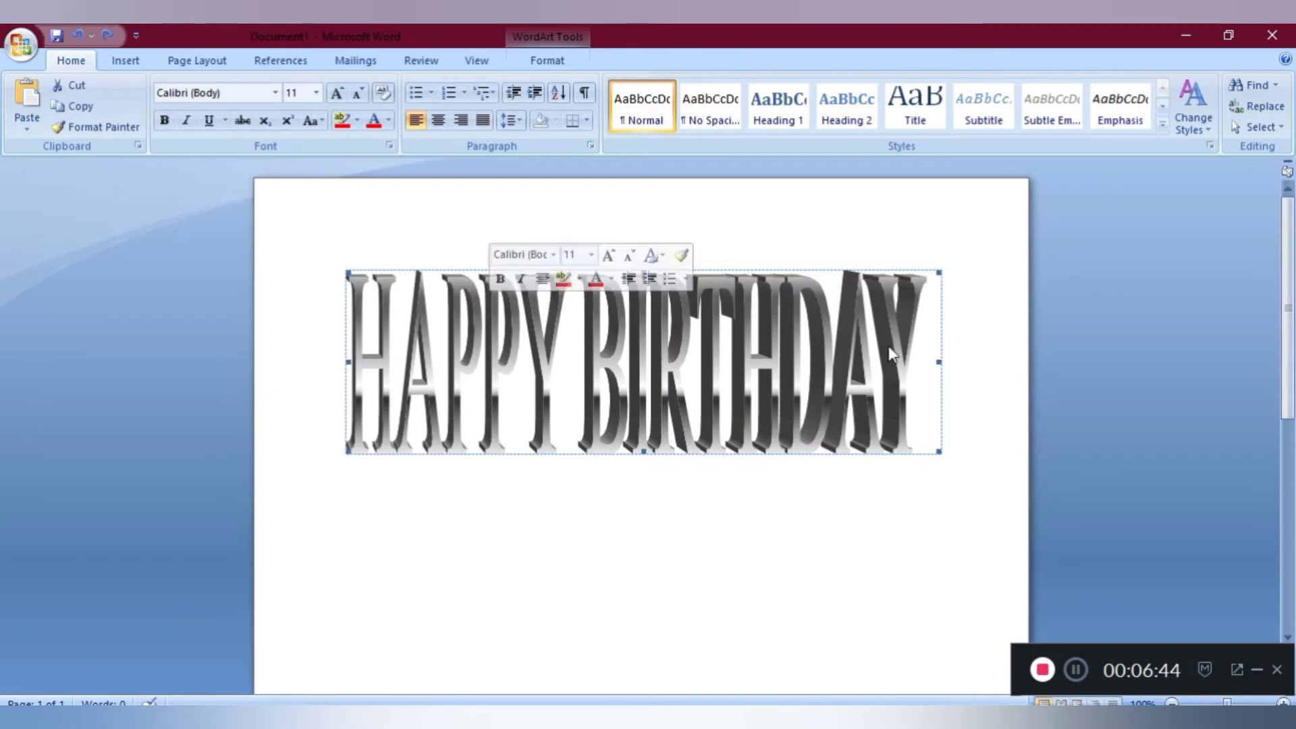
pyautogui.moveTo(940, 362)
pyautogui.mouseDown()
pyautogui.moveTo(984, 362)
pyautogui.moveTo(962, 360)
pyautogui.mouseUp()
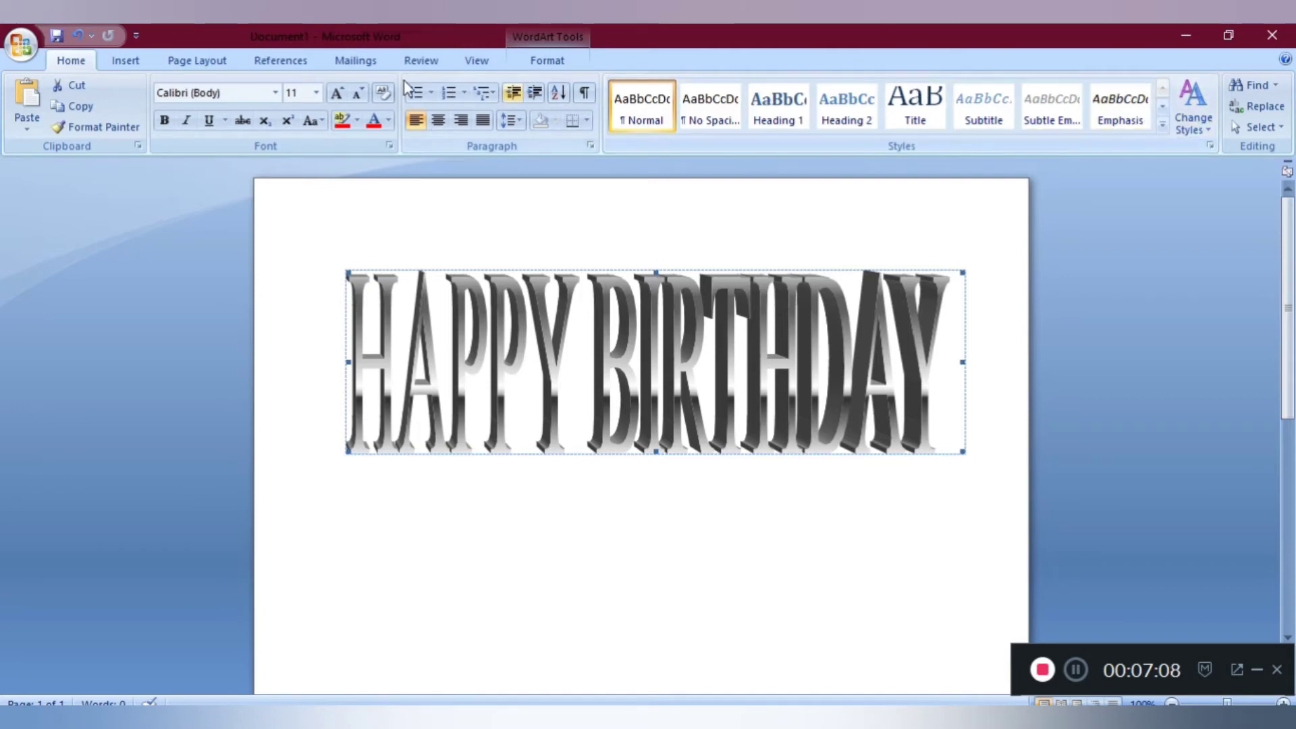
# - Stretch the HAPPY BIRTHDAY WordArt to 7.19" wide by 1.98" high
pyautogui.click(1075, 669)
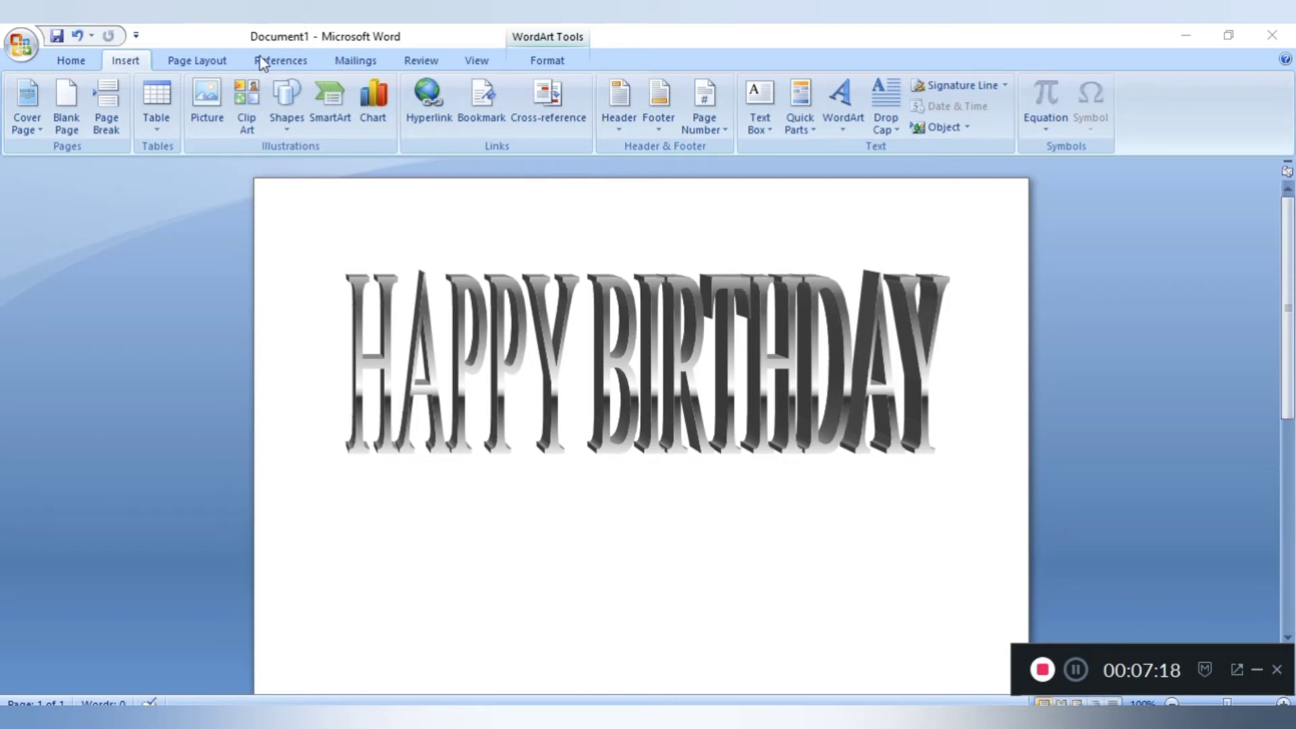
pyautogui.click(563, 60)
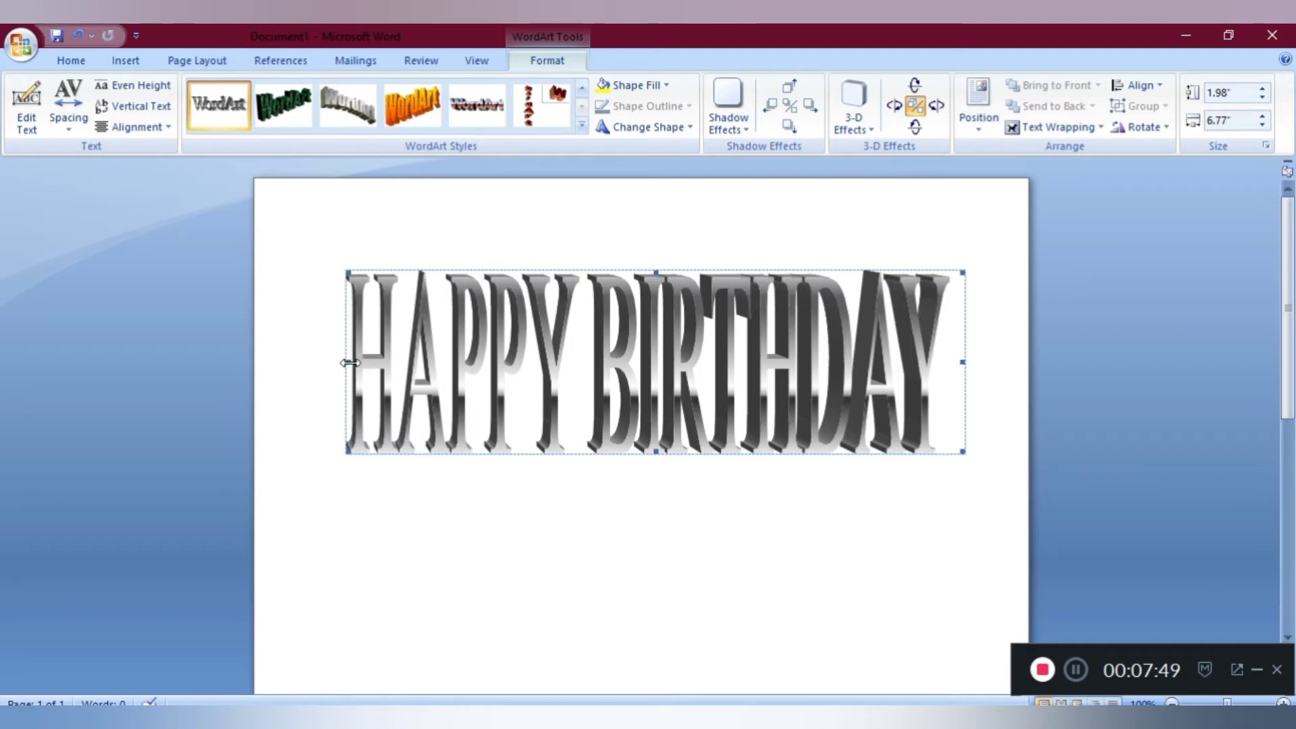
pyautogui.moveTo(348, 362); pyautogui.dragTo(304, 359)
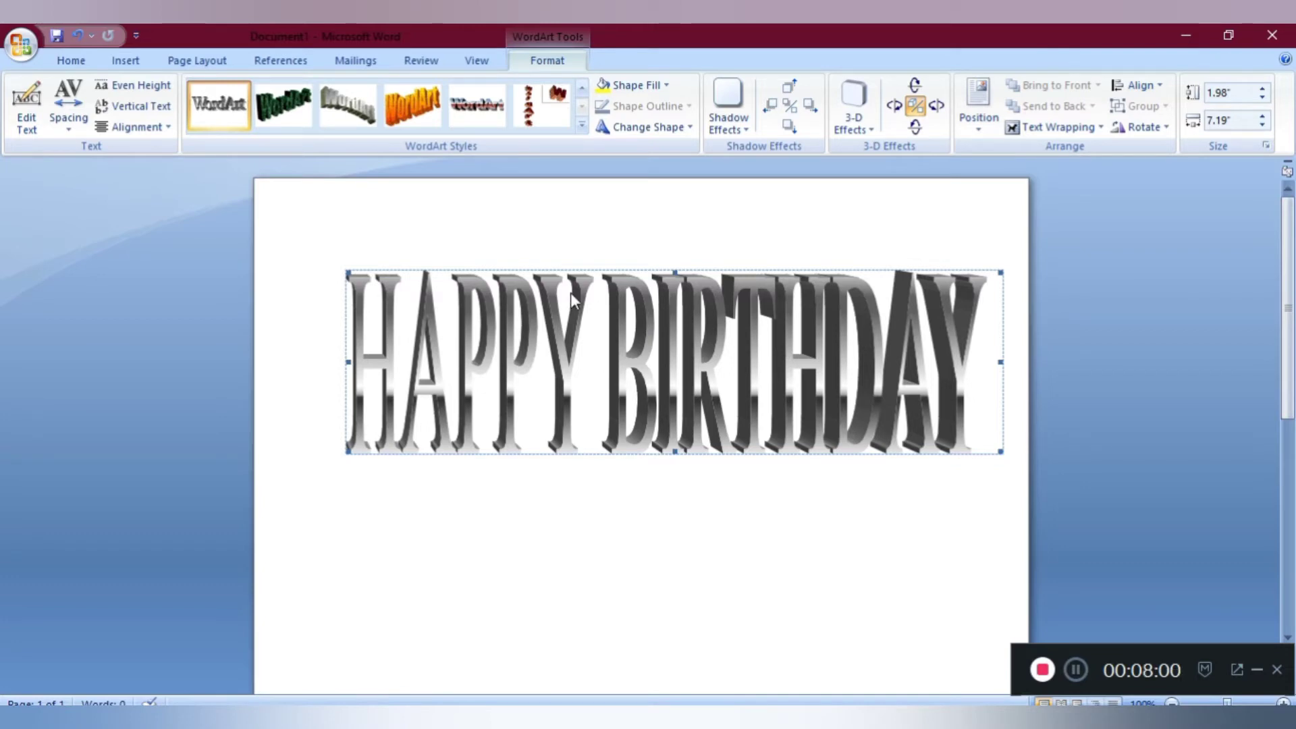
# - Position the banner in the top right with square text wrapping
pyautogui.scroll(-5, 553, 394)
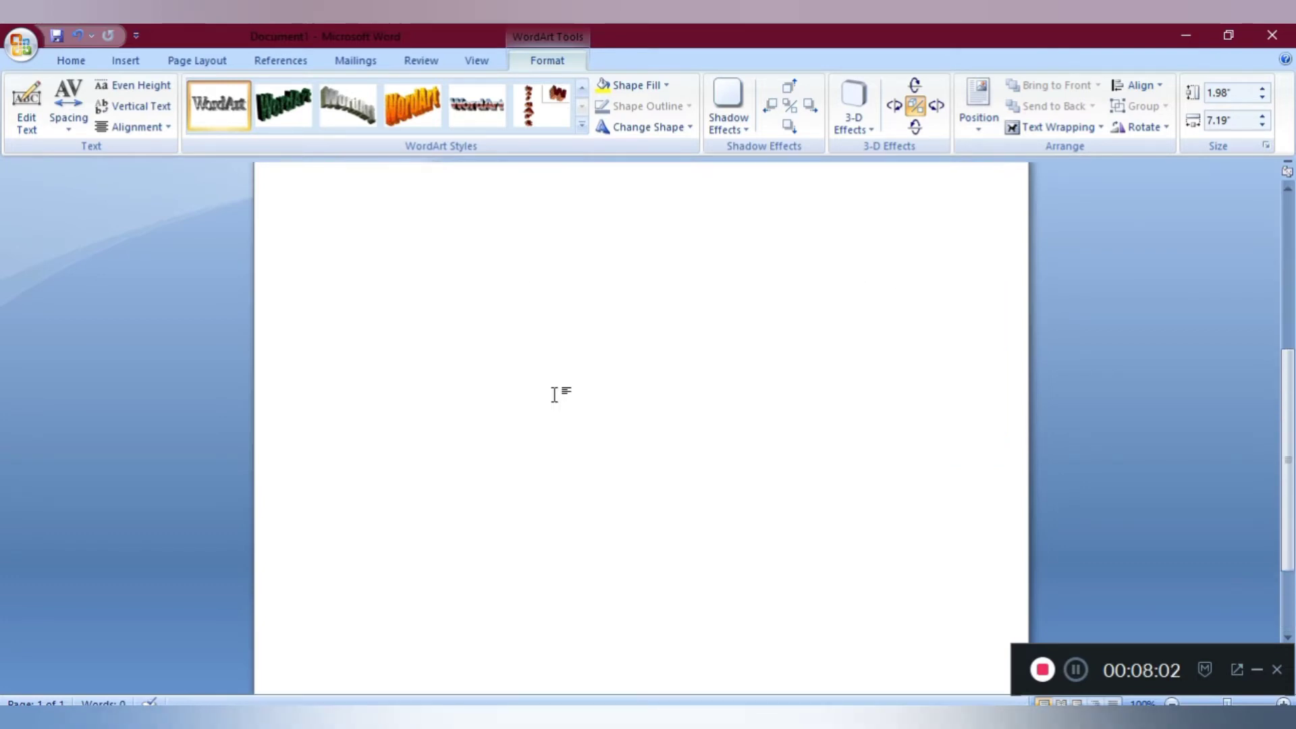
pyautogui.scroll(5, 553, 394)
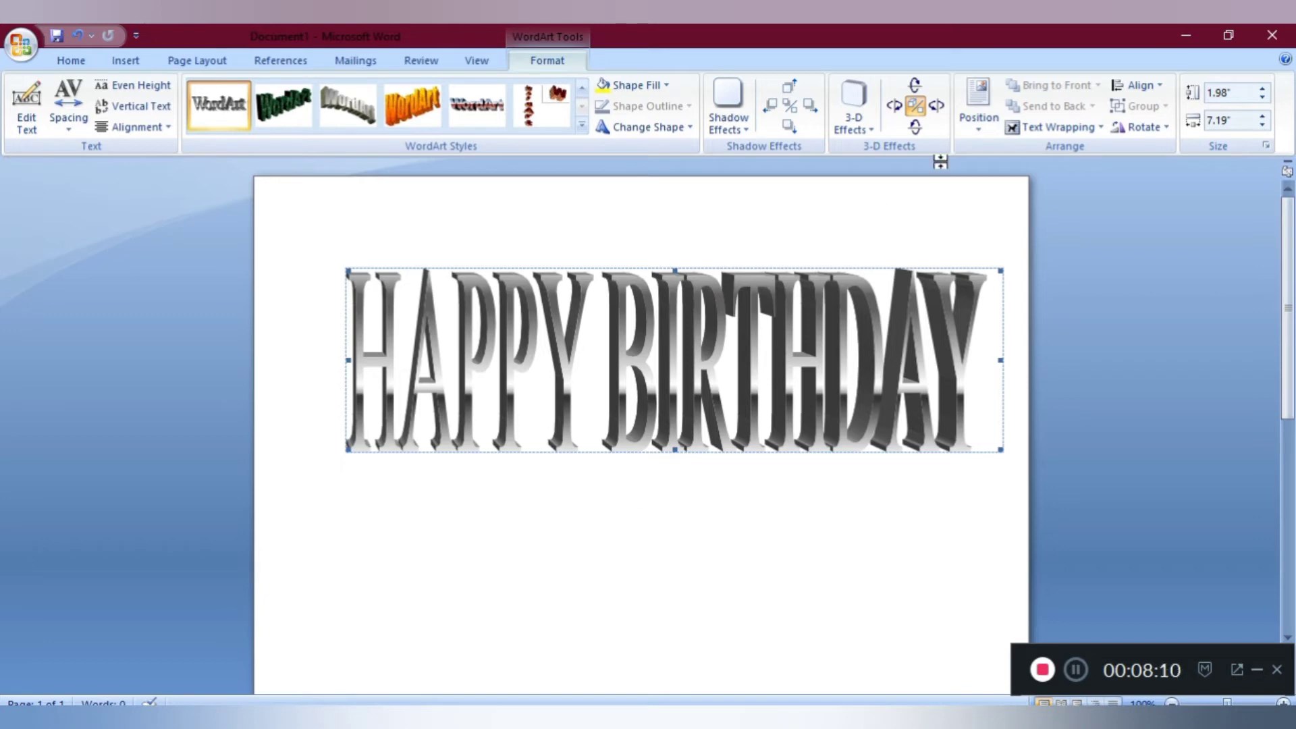
pyautogui.click(978, 125)
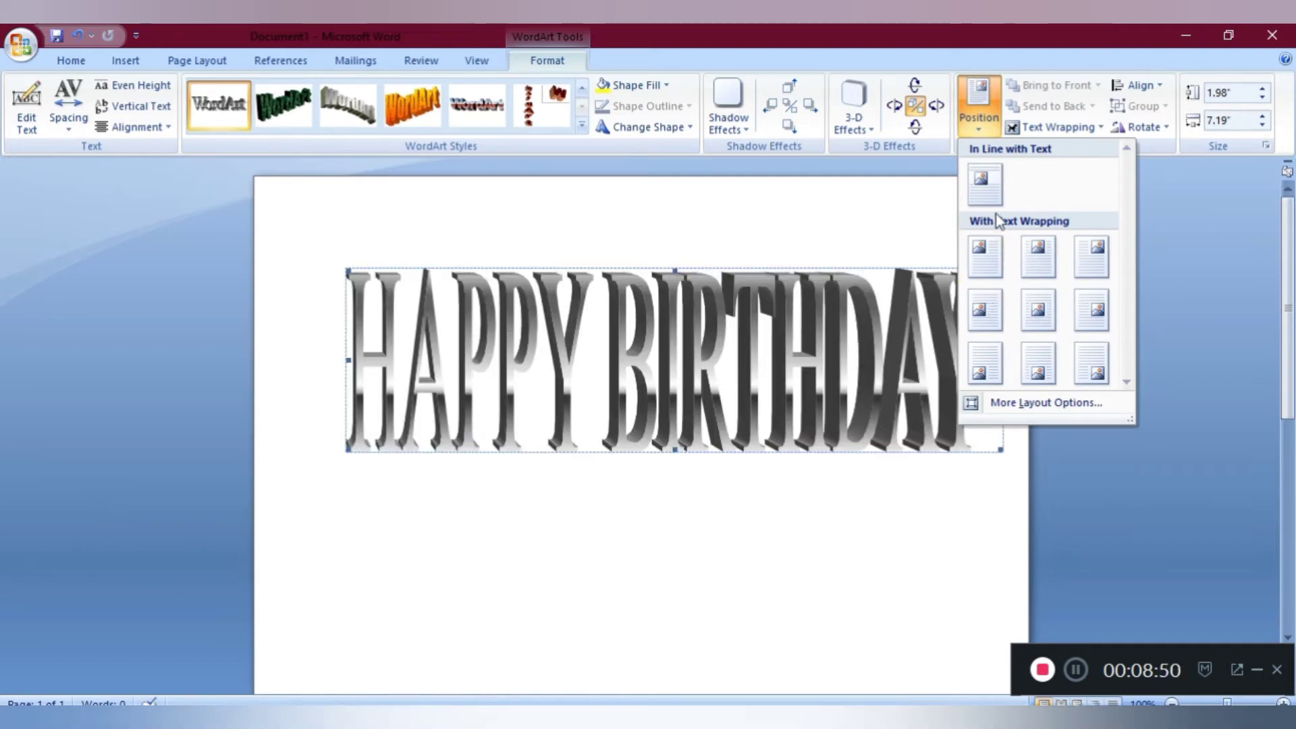
pyautogui.click(1091, 259)
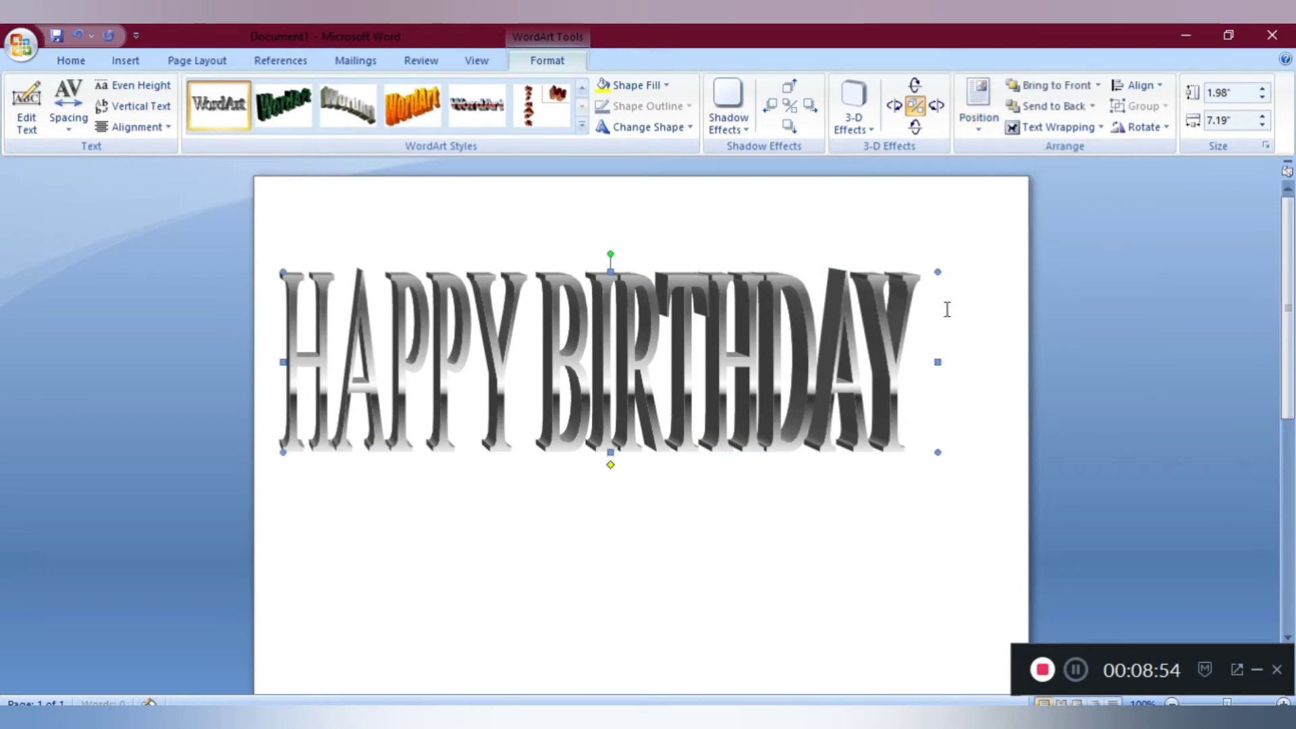
pyautogui.click(696, 544)
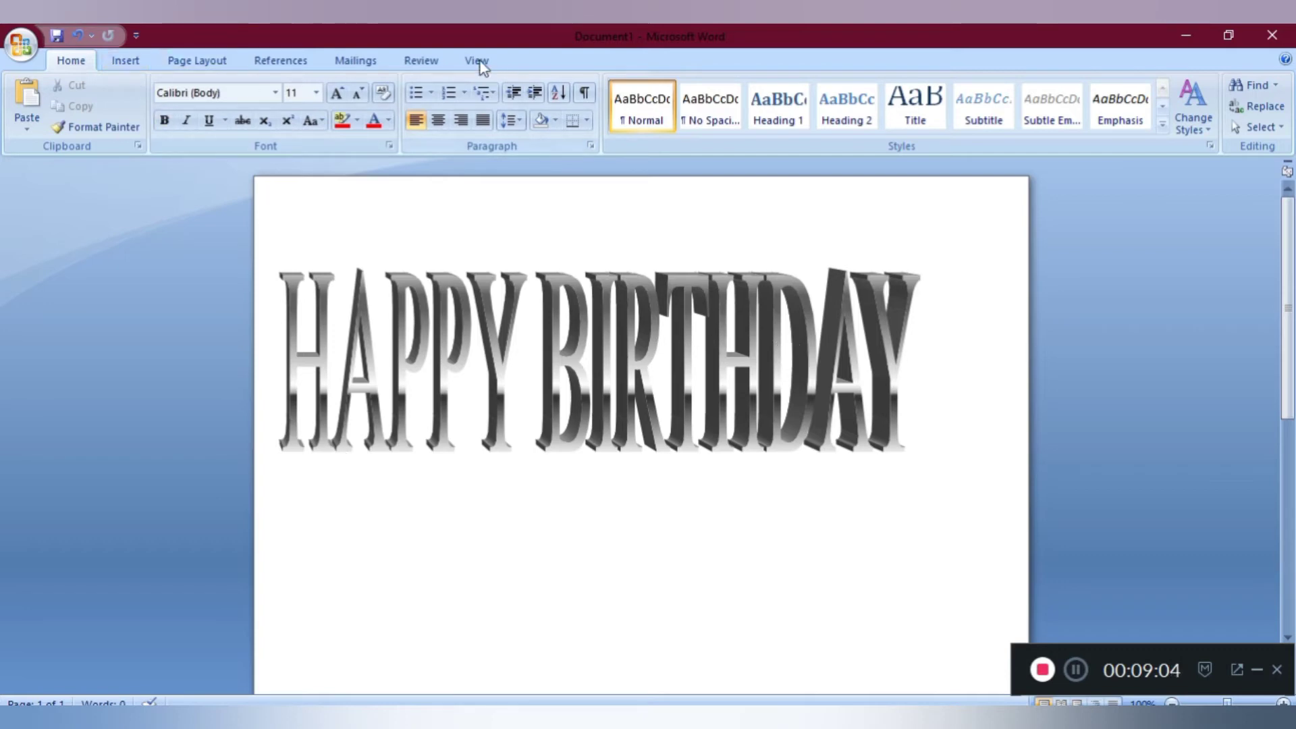
# - Drag the HAPPY BIRTHDAY banner about 125 px further right, then deselect it
pyautogui.click(144, 62)
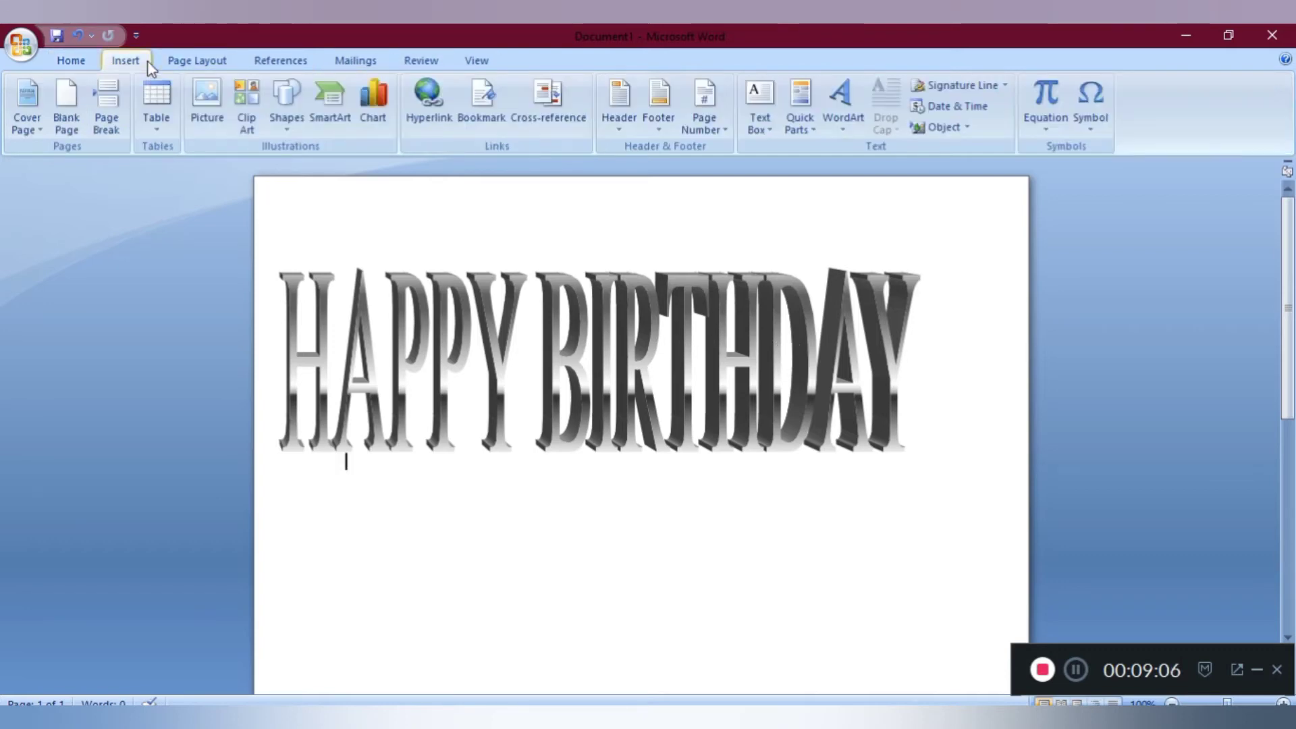
pyautogui.click(193, 62)
pyautogui.click(350, 351)
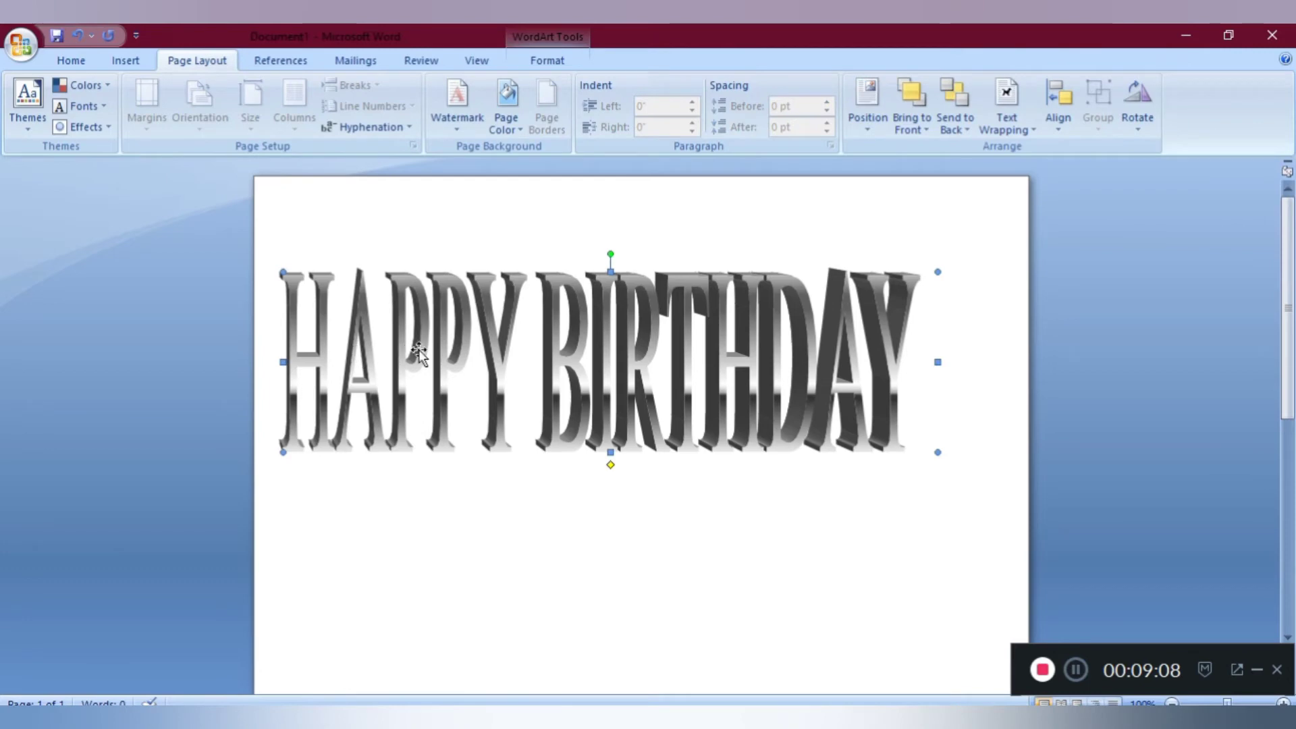
pyautogui.click(391, 266)
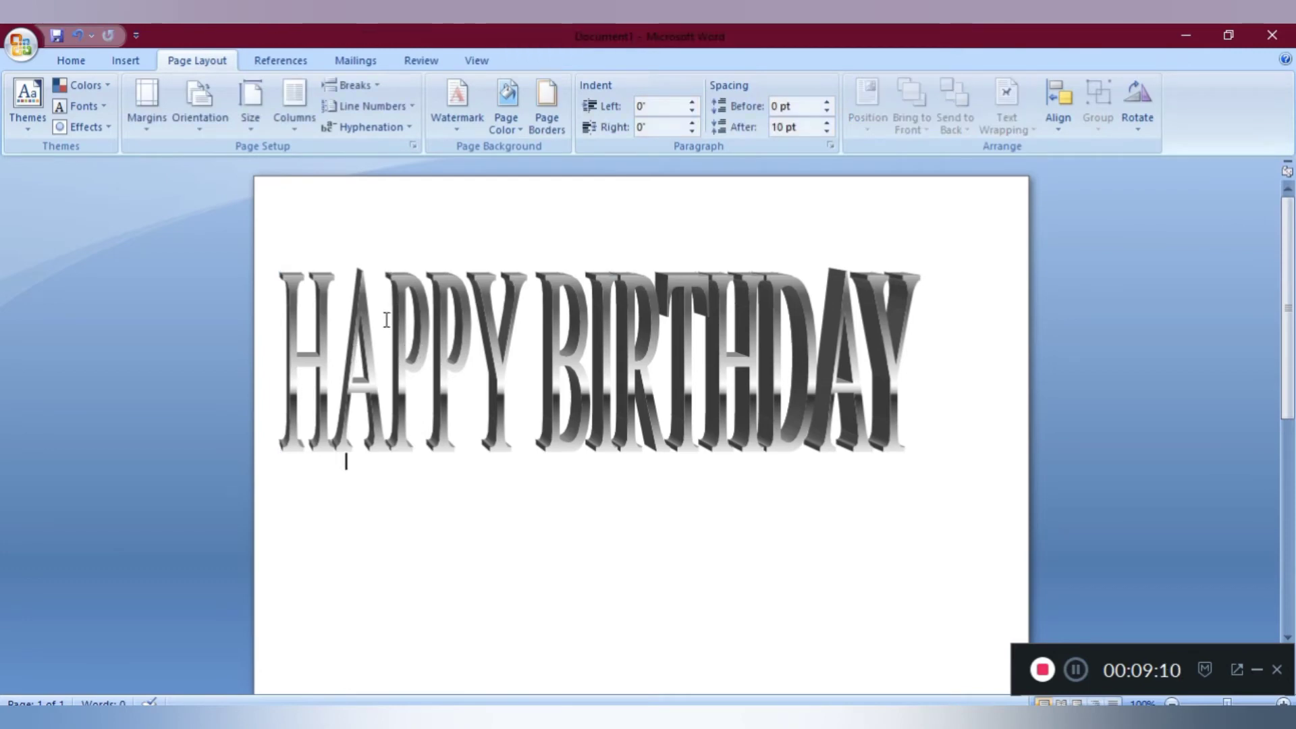
pyautogui.click(347, 370)
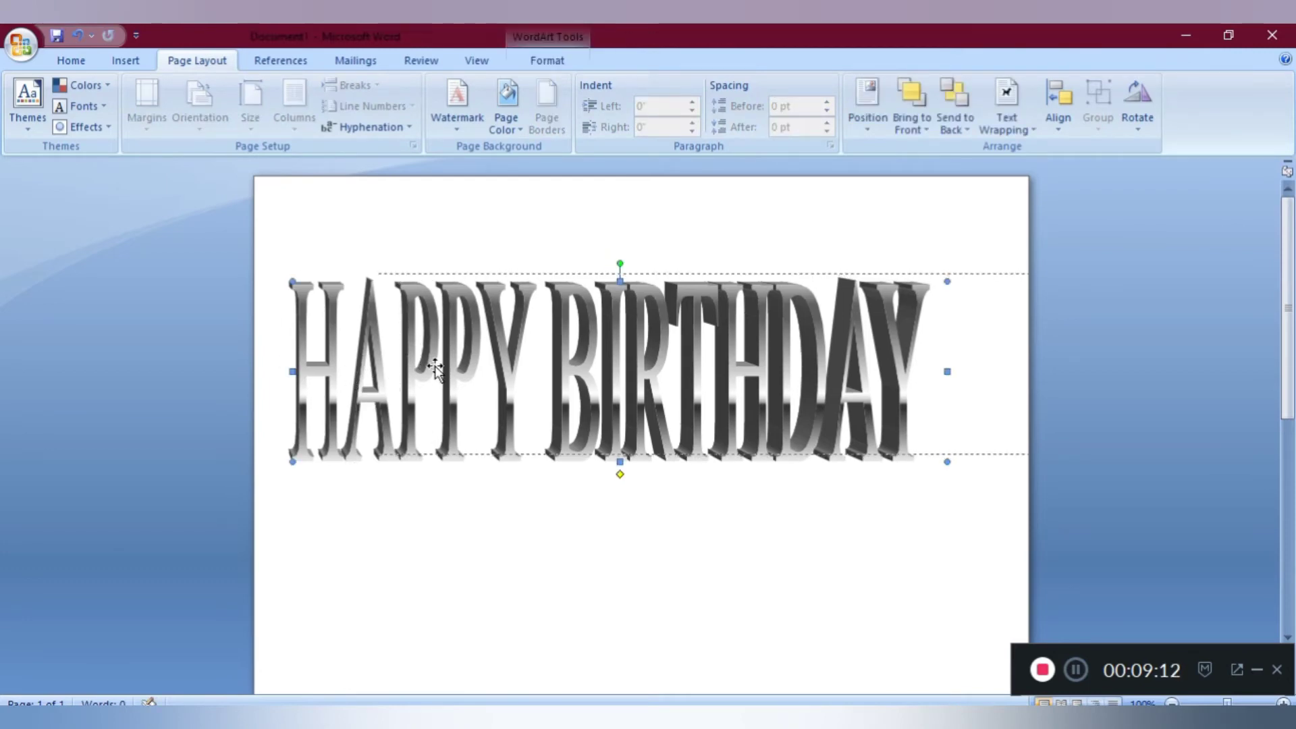
pyautogui.moveTo(435, 368); pyautogui.dragTo(520, 361)
pyautogui.click(416, 468)
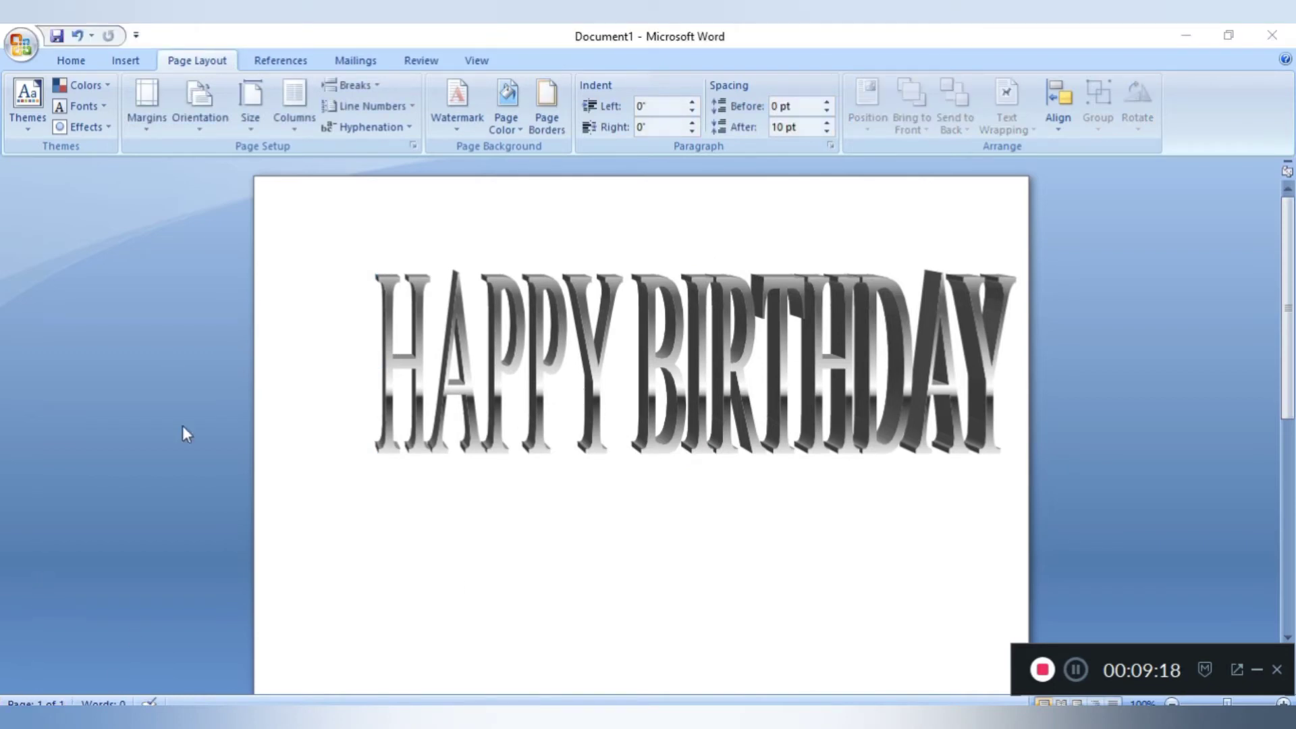
pyautogui.click(412, 352)
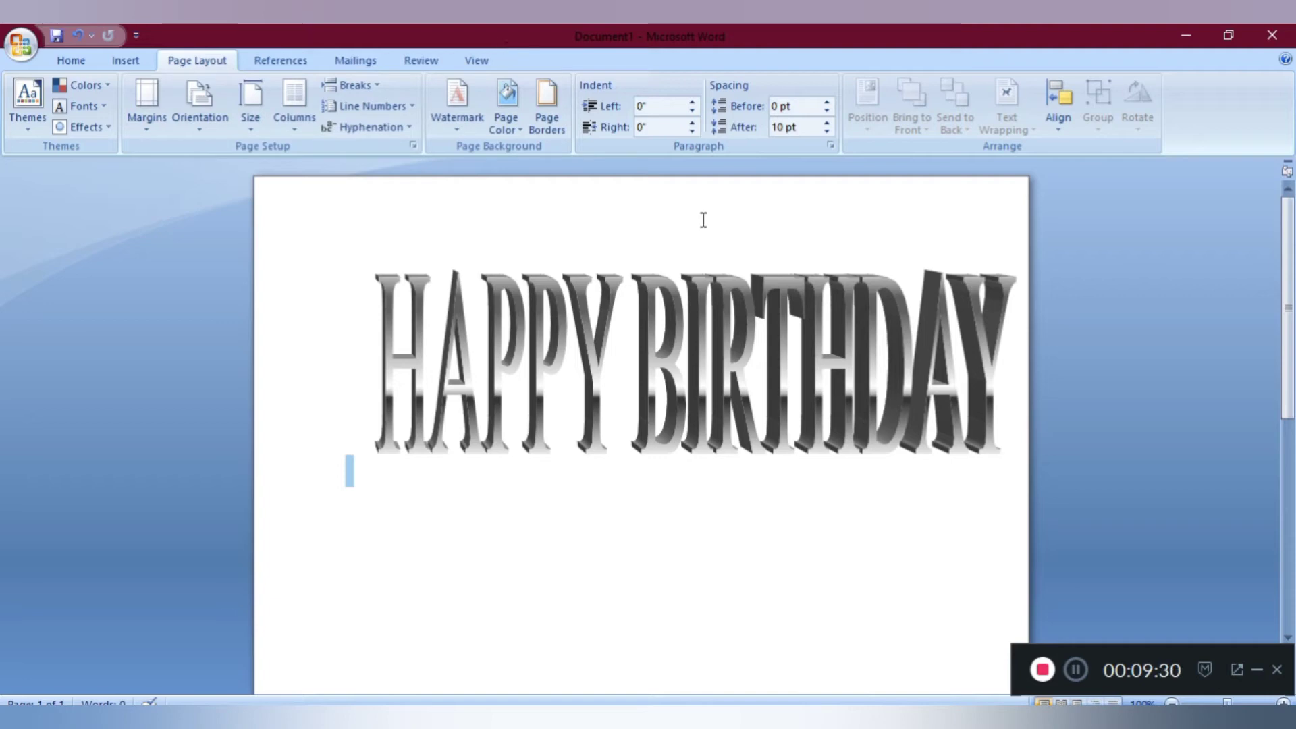
# - Select the HAPPY BIRTHDAY banner and show its WordArt Tools Format options
pyautogui.click(477, 339)
pyautogui.click(546, 359)
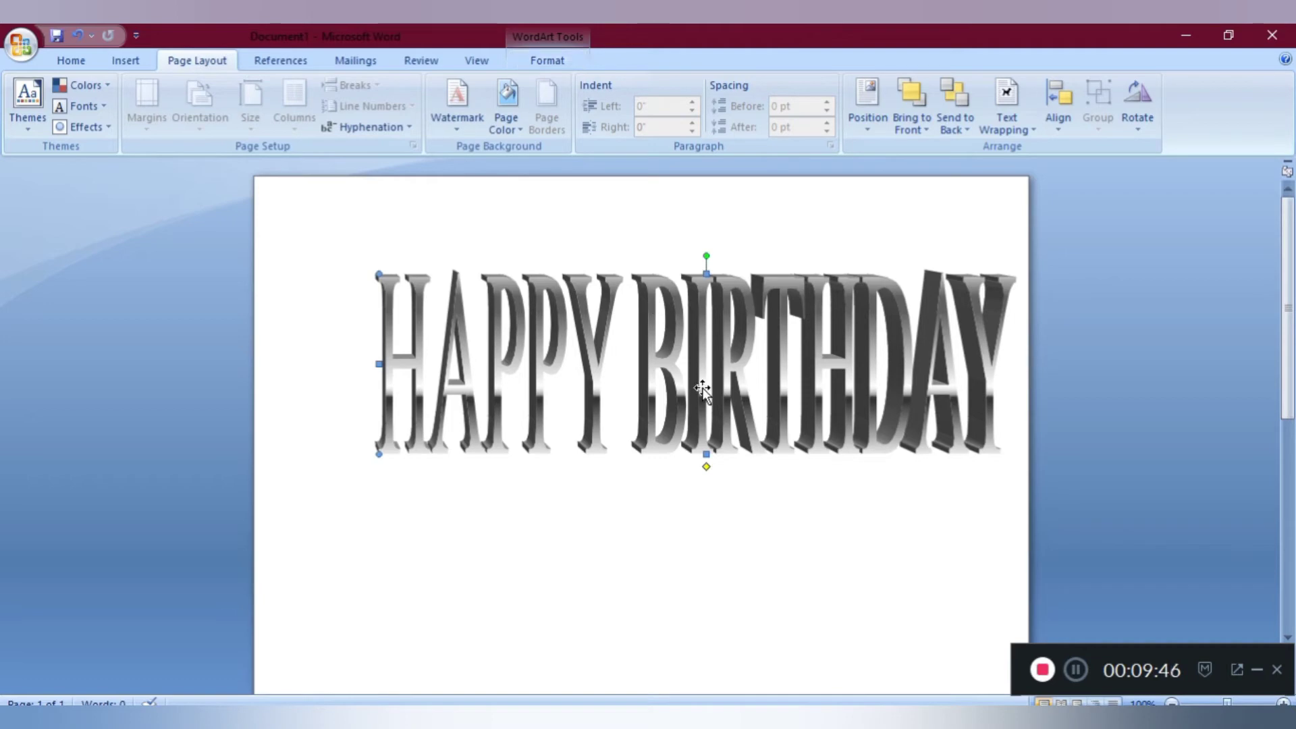
pyautogui.click(551, 60)
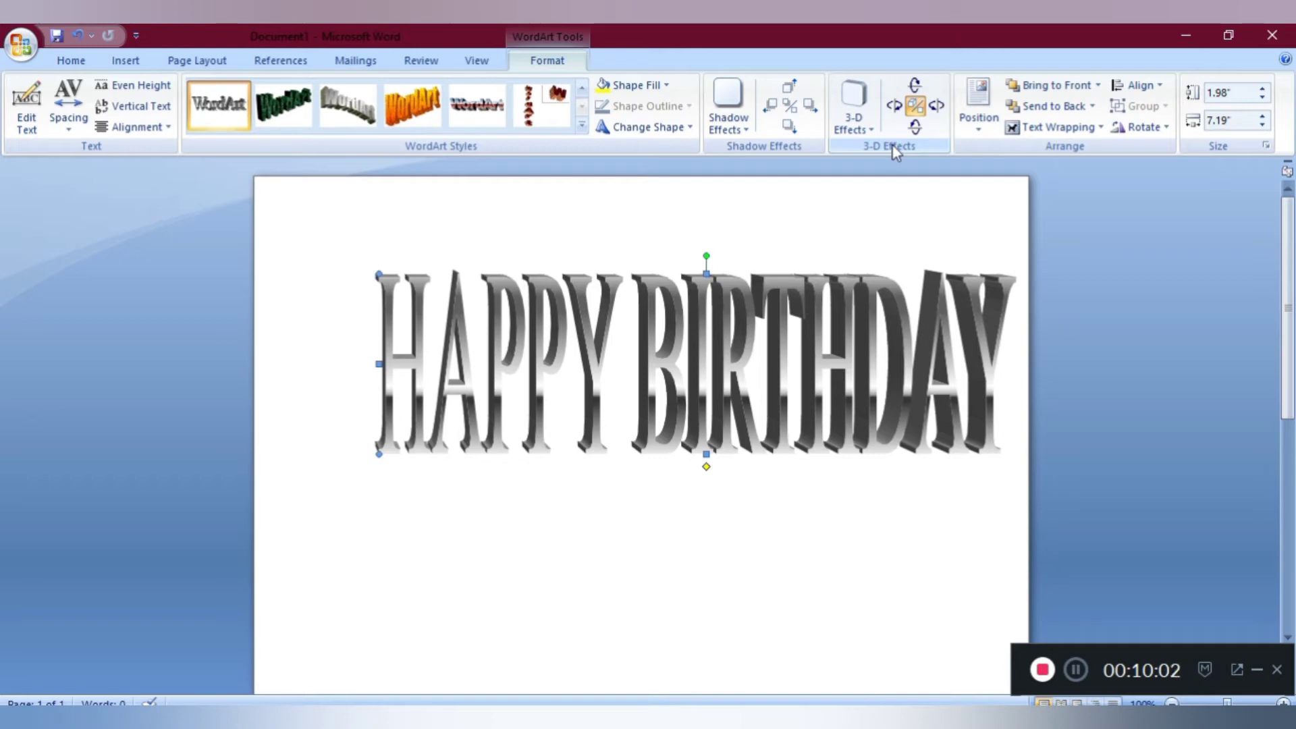
# - Apply a Perspective 3-D effect preset to the HAPPY BIRTHDAY banner
pyautogui.click(856, 127)
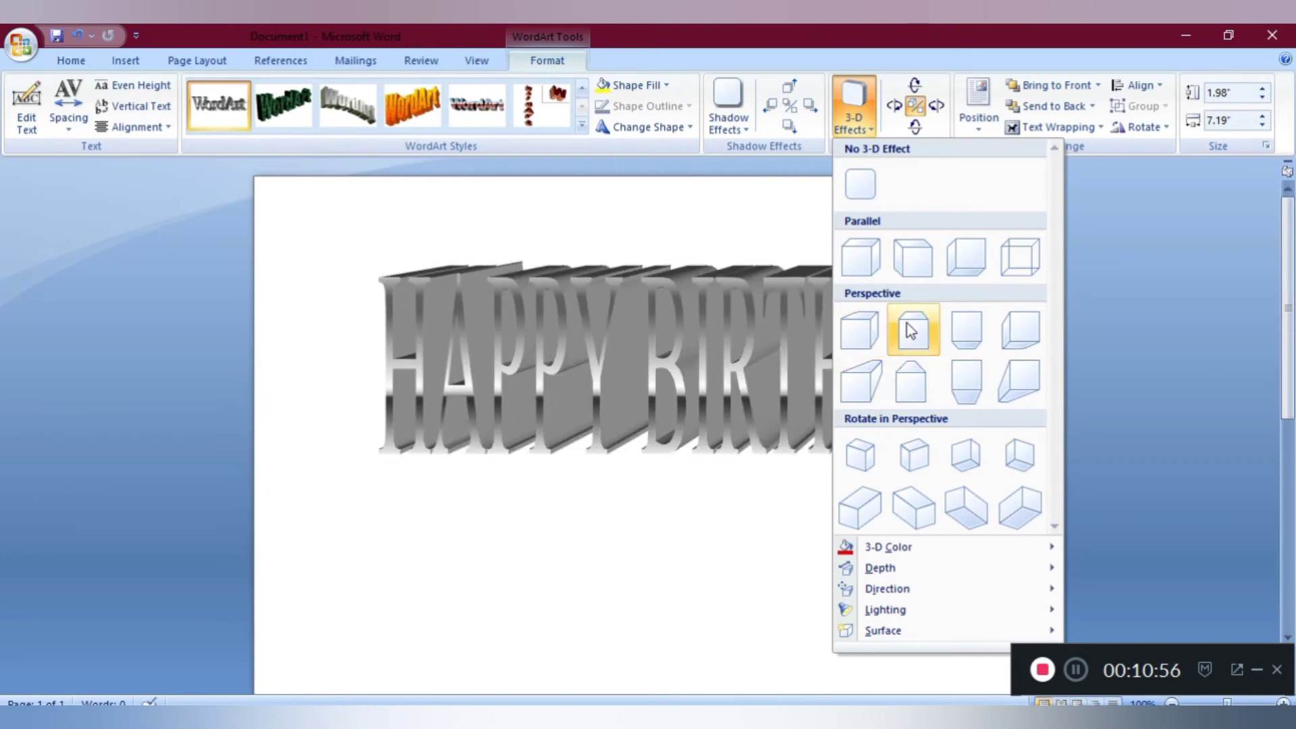
pyautogui.click(672, 611)
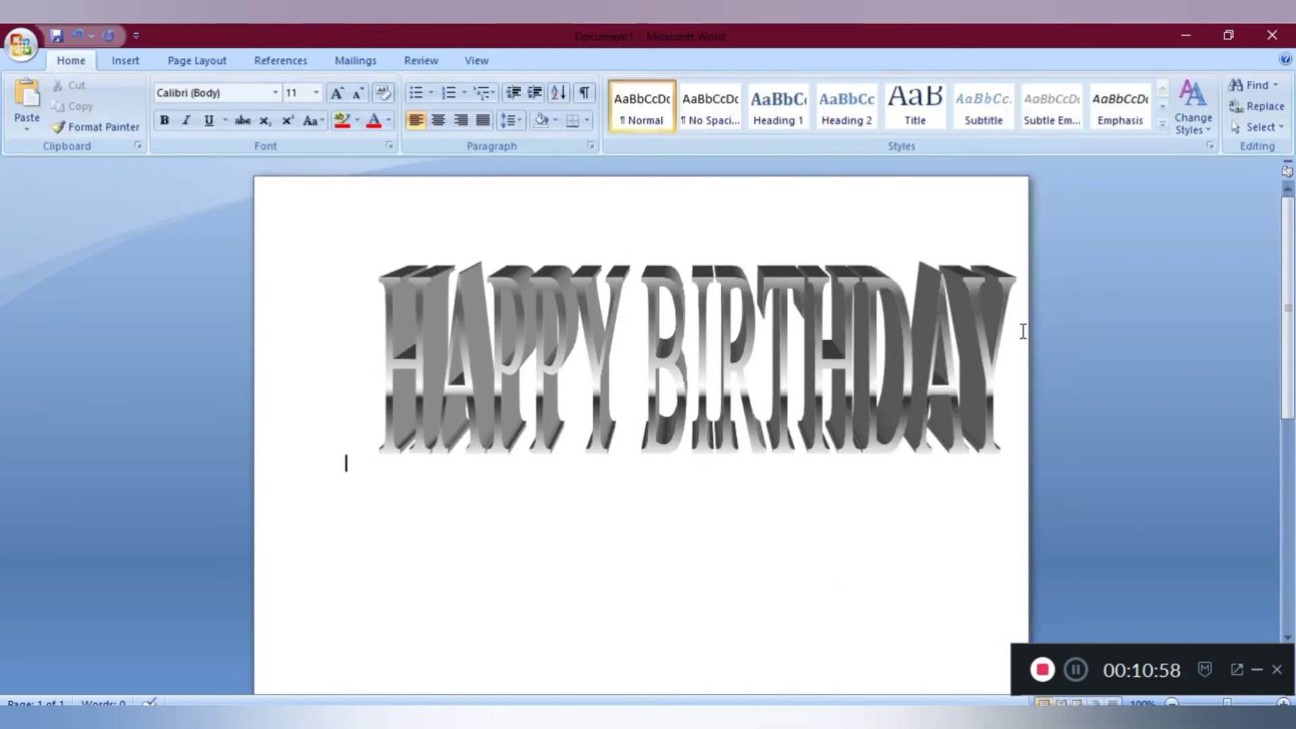
# - Reselect the 3-D banner and browse Shadow Effects without applying any shadow
pyautogui.click(719, 343)
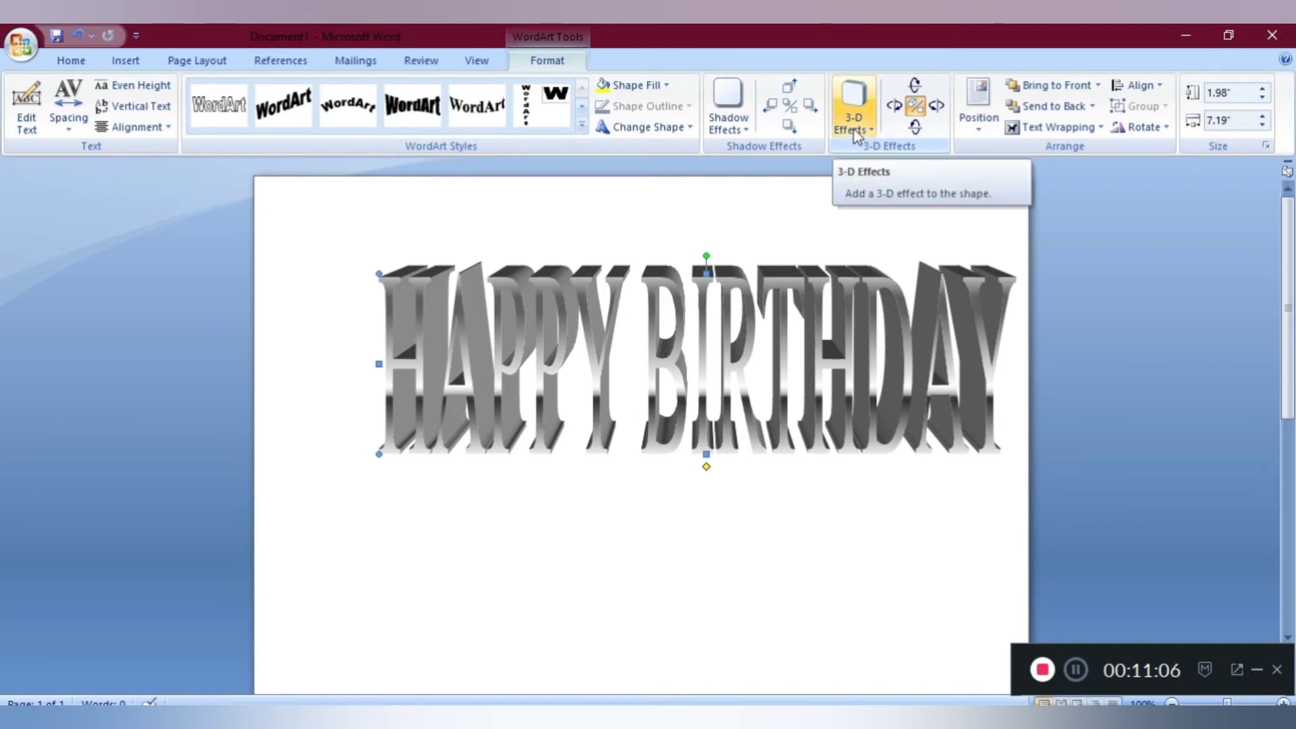
pyautogui.click(747, 125)
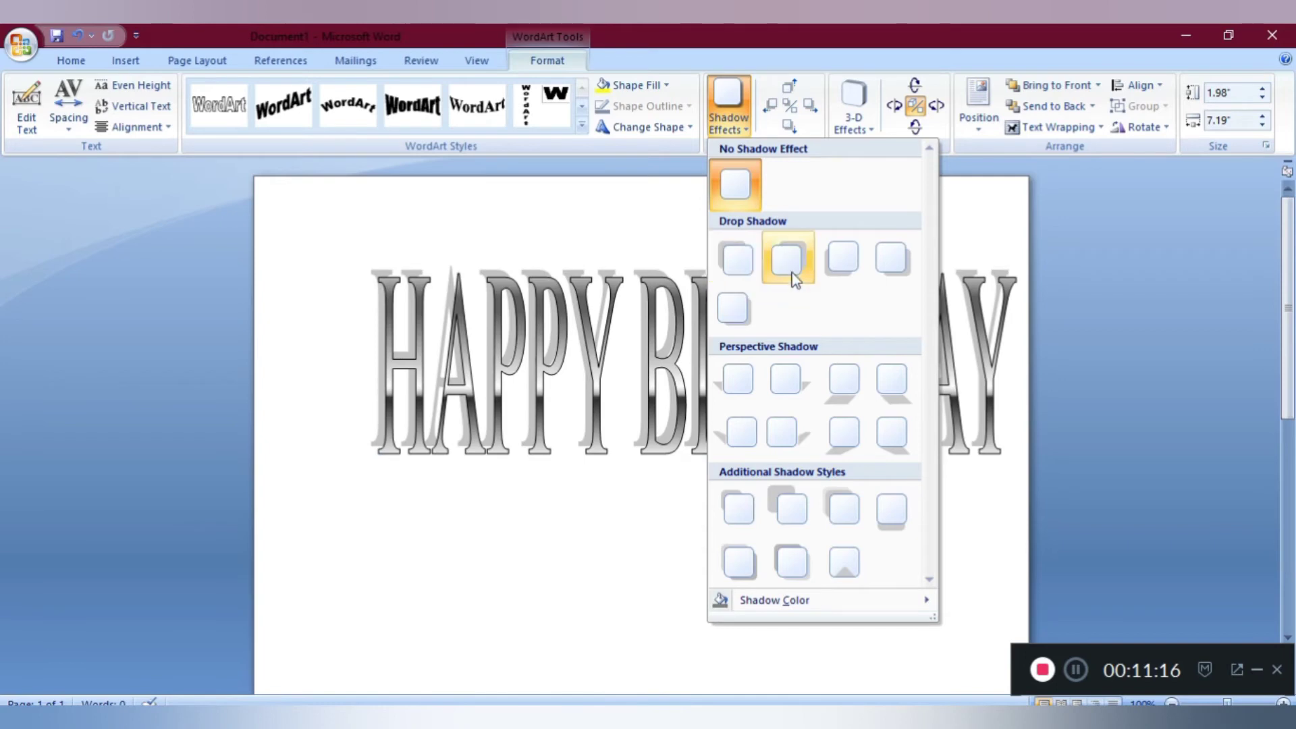
pyautogui.click(638, 242)
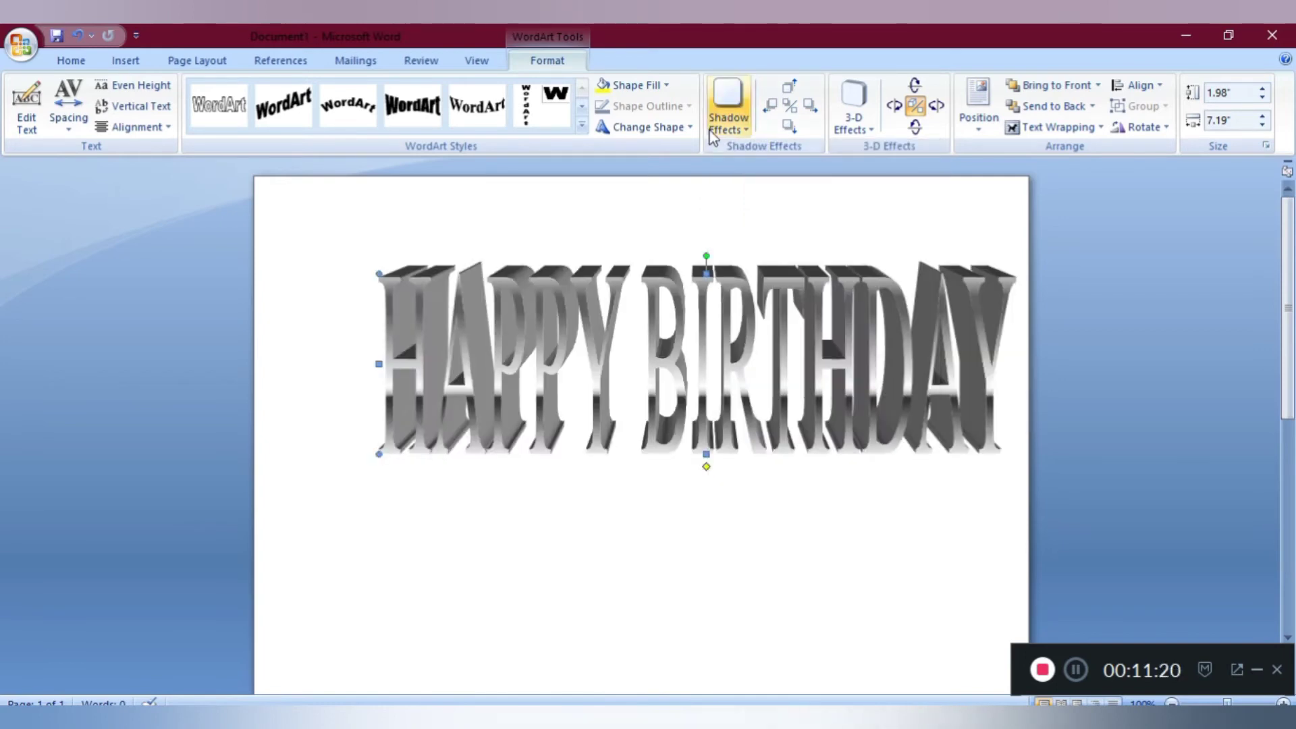
pyautogui.click(854, 118)
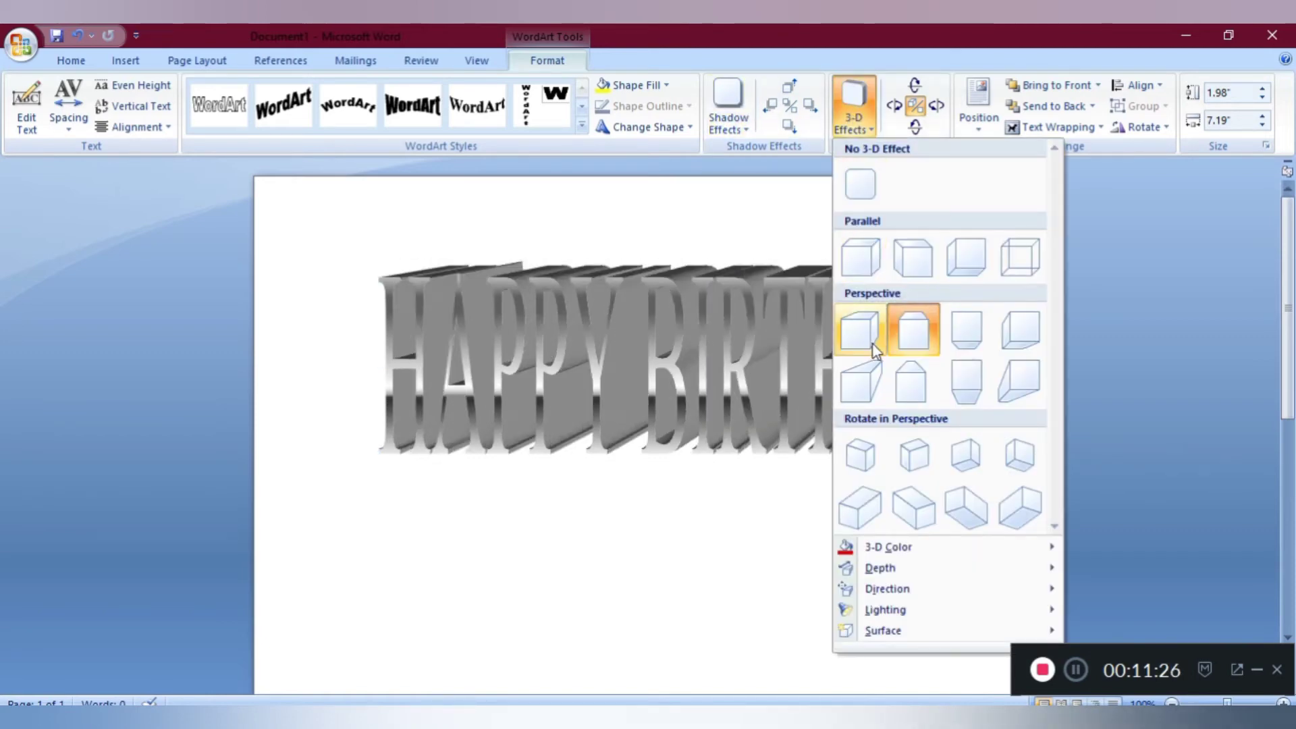
# - Switch the WordArt to a different Perspective 3-D extrusion style
pyautogui.click(936, 342)
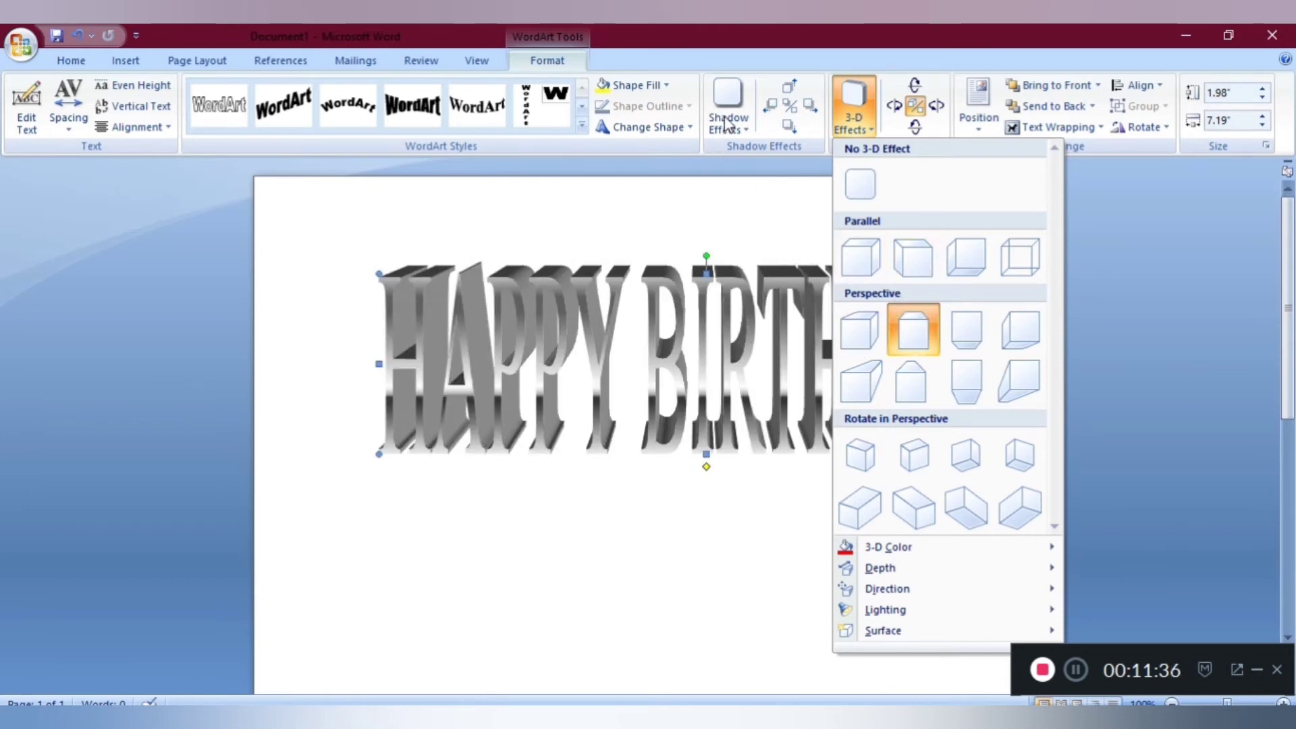
pyautogui.click(817, 208)
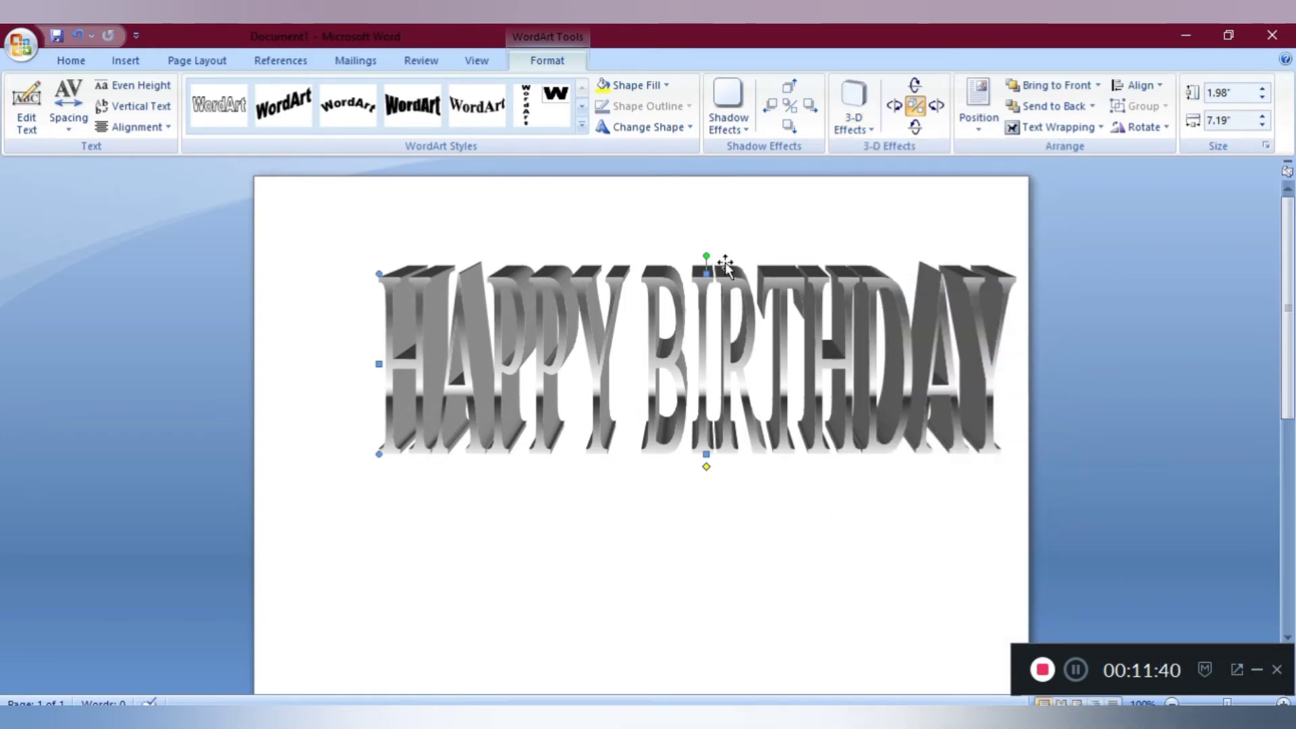
# - Apply the third Perspective Shadow style to the HAPPY BIRTHDAY letters
pyautogui.click(736, 126)
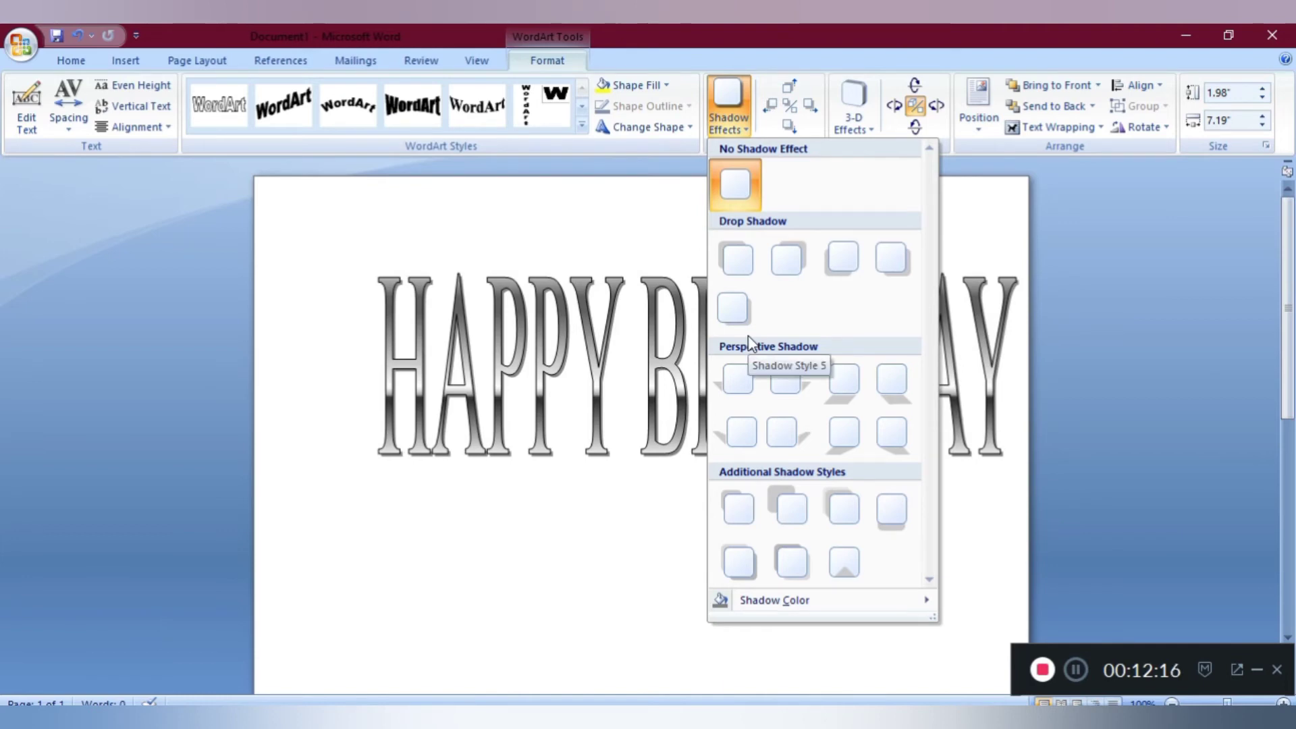
pyautogui.click(842, 384)
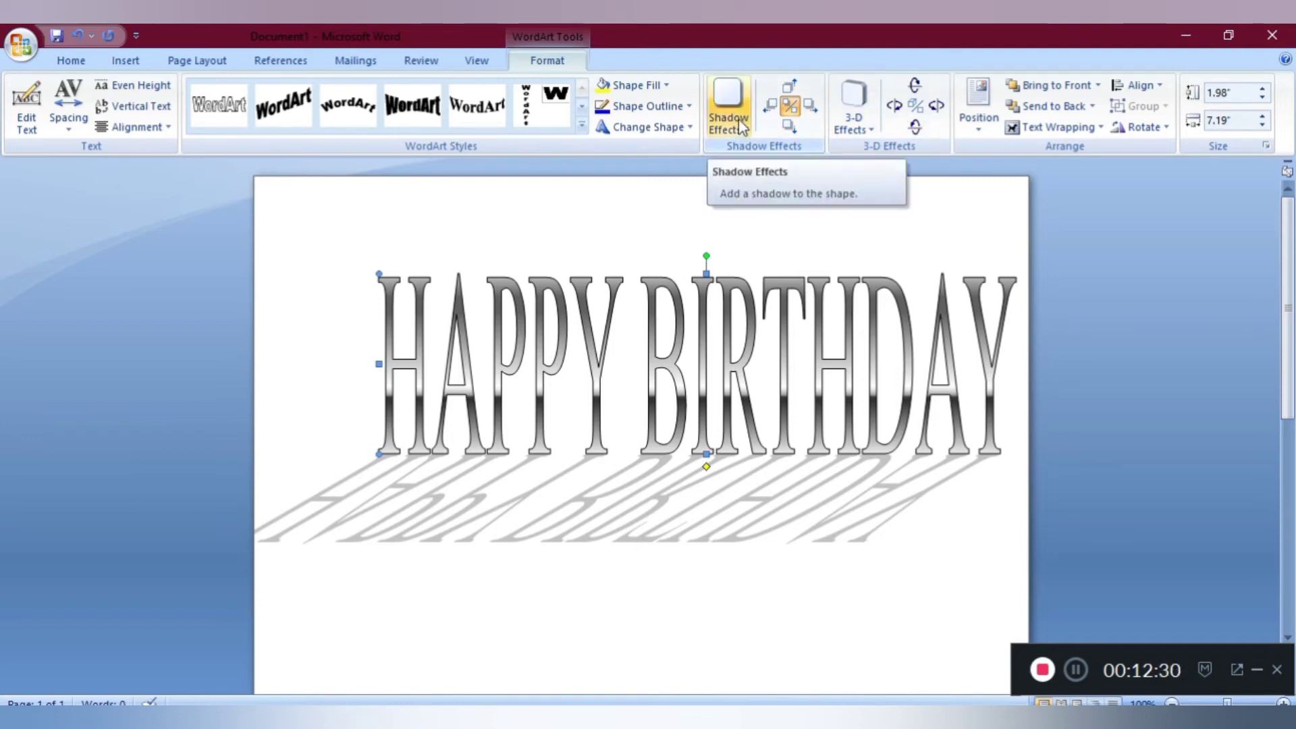
pyautogui.click(1077, 671)
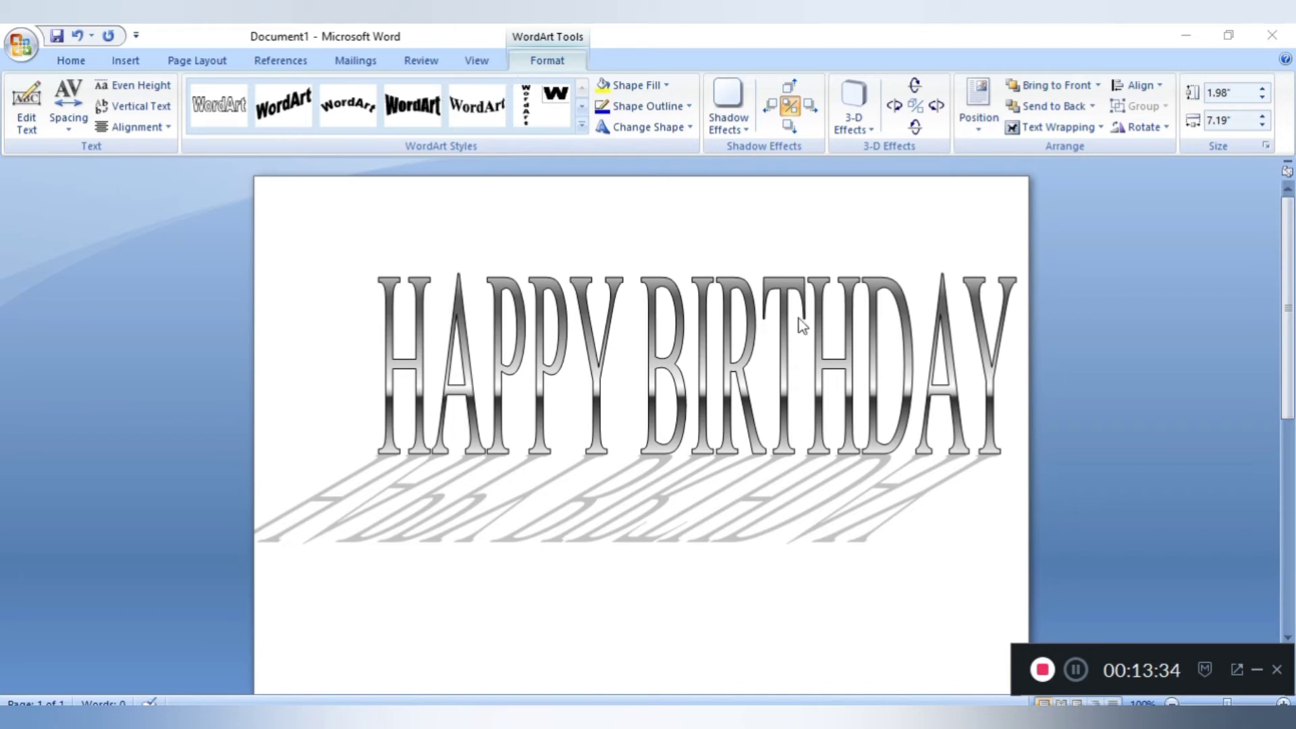
pyautogui.click(681, 337)
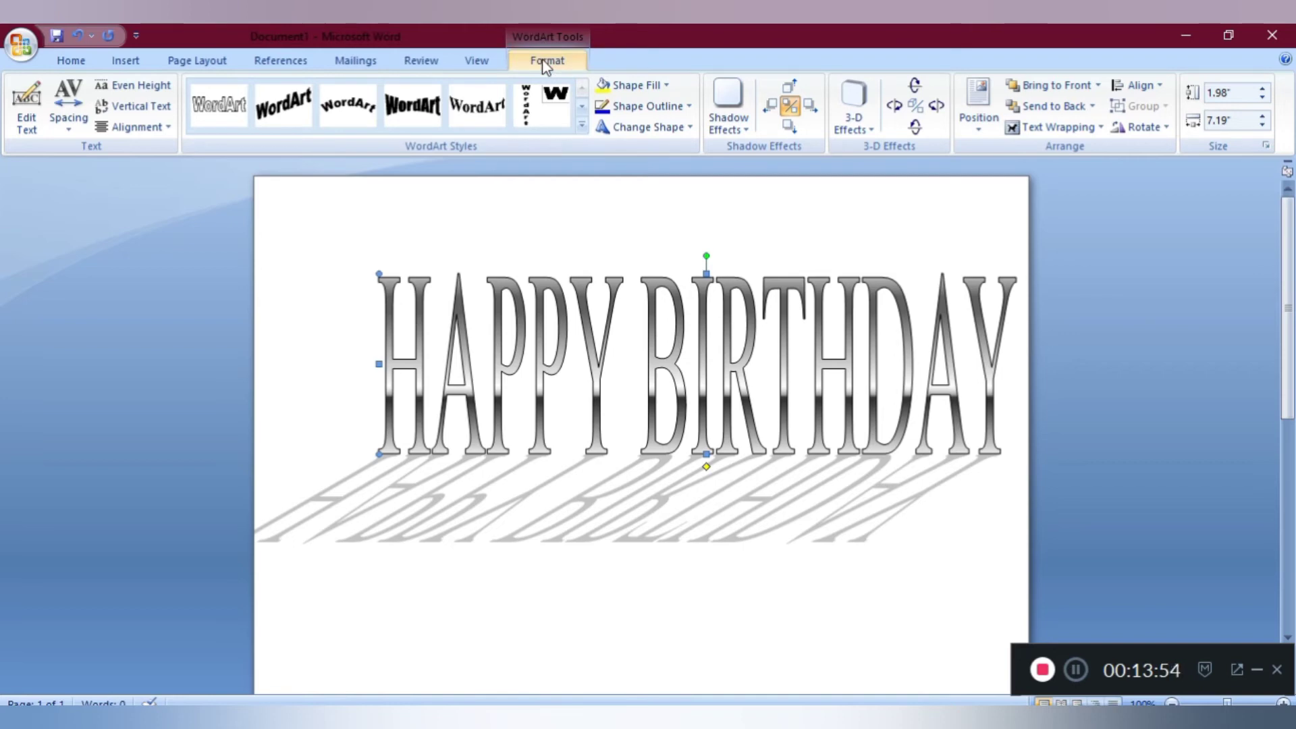
pyautogui.click(1074, 671)
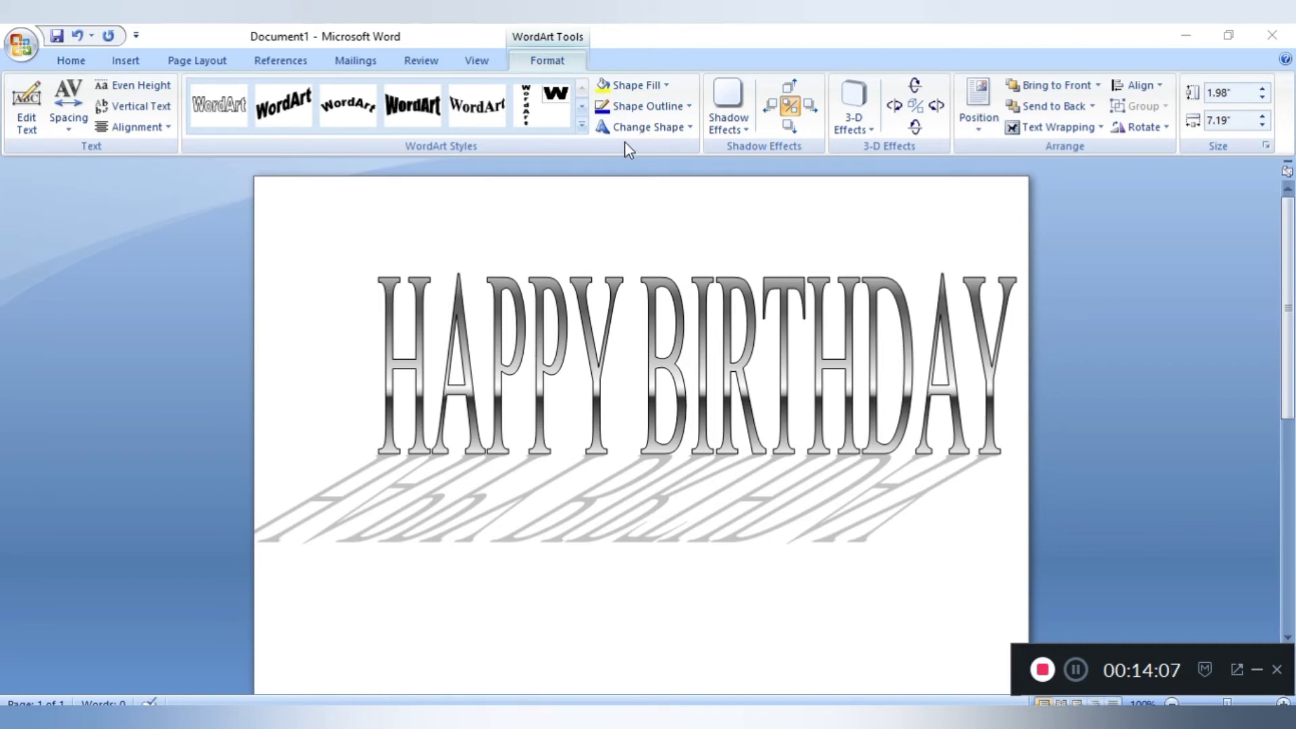
# - Reshape the HAPPY BIRTHDAY WordArt with the Deflate Top warp
pyautogui.click(667, 129)
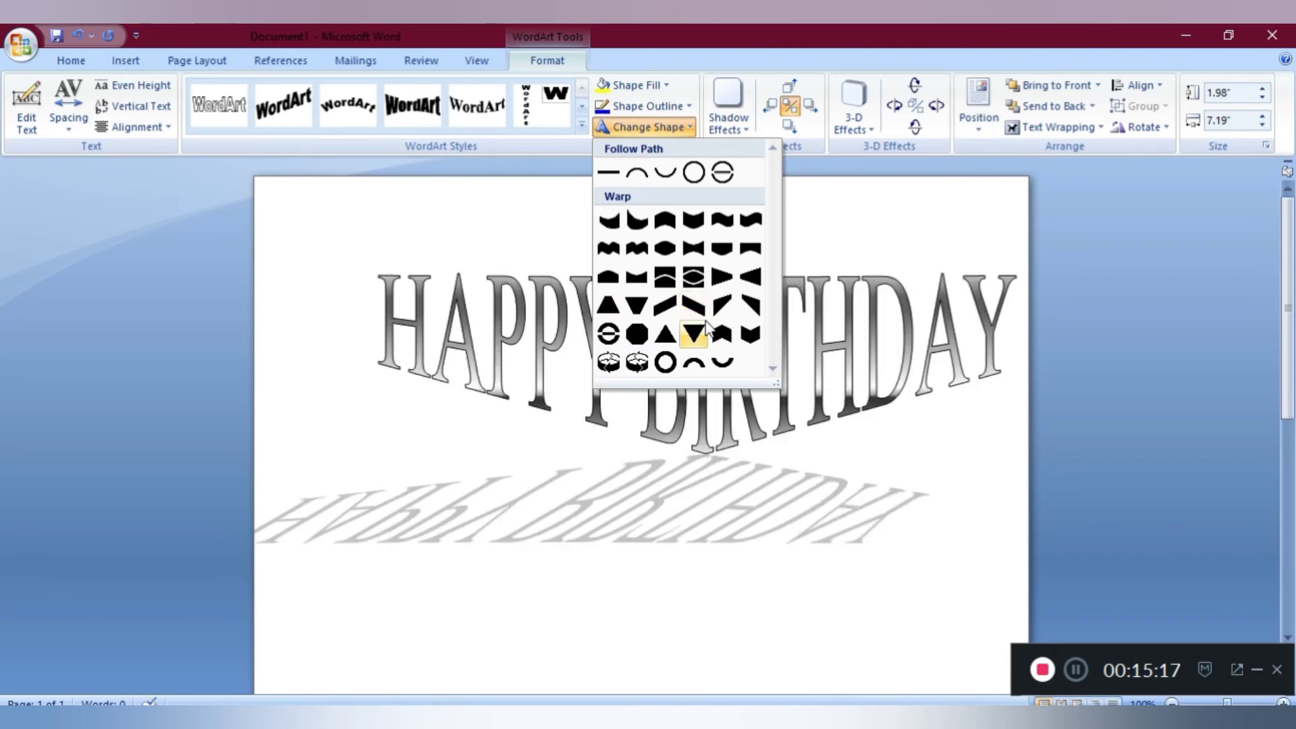
pyautogui.click(636, 277)
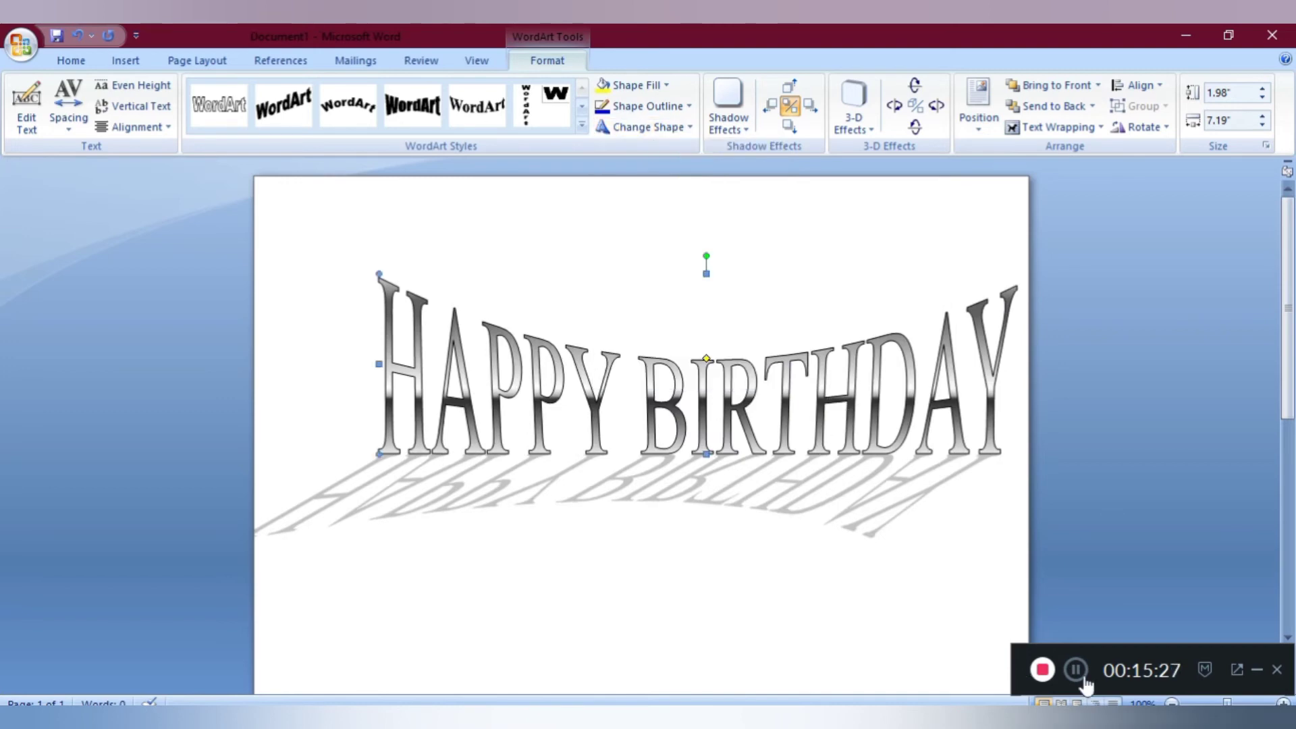
pyautogui.click(1072, 643)
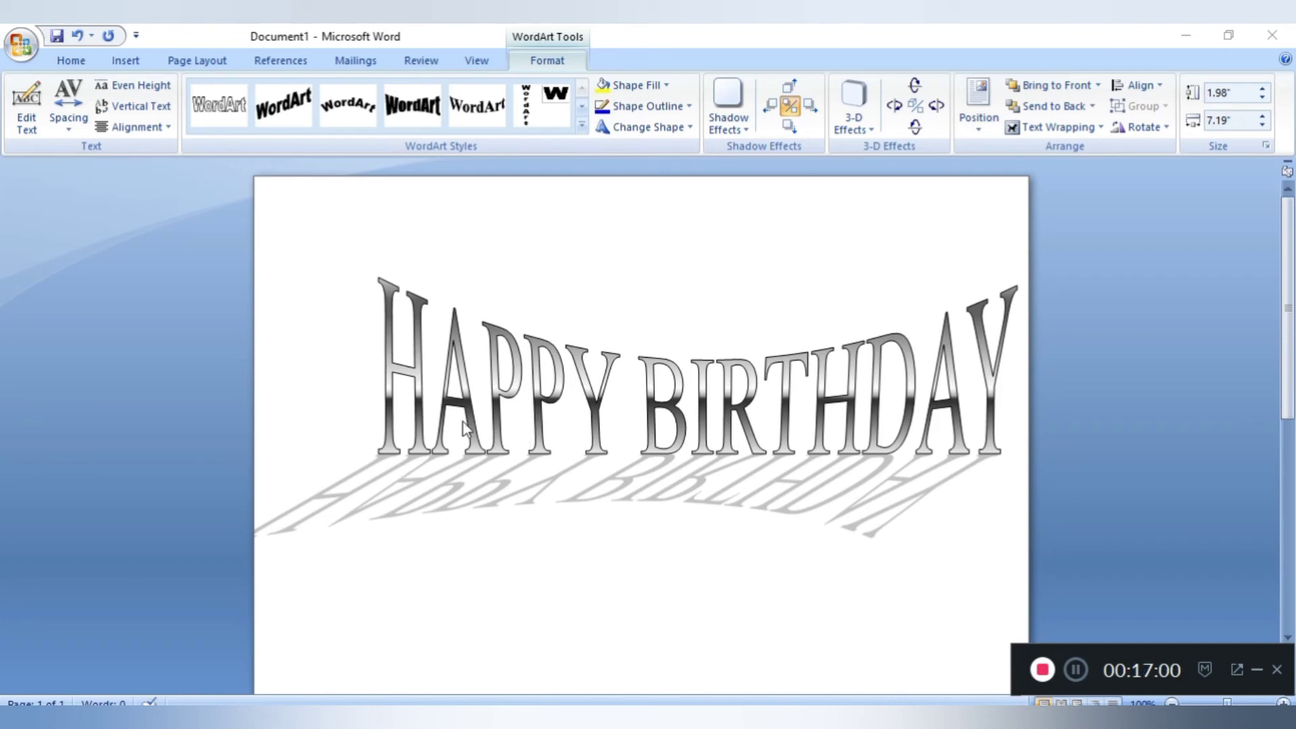
pyautogui.click(429, 415)
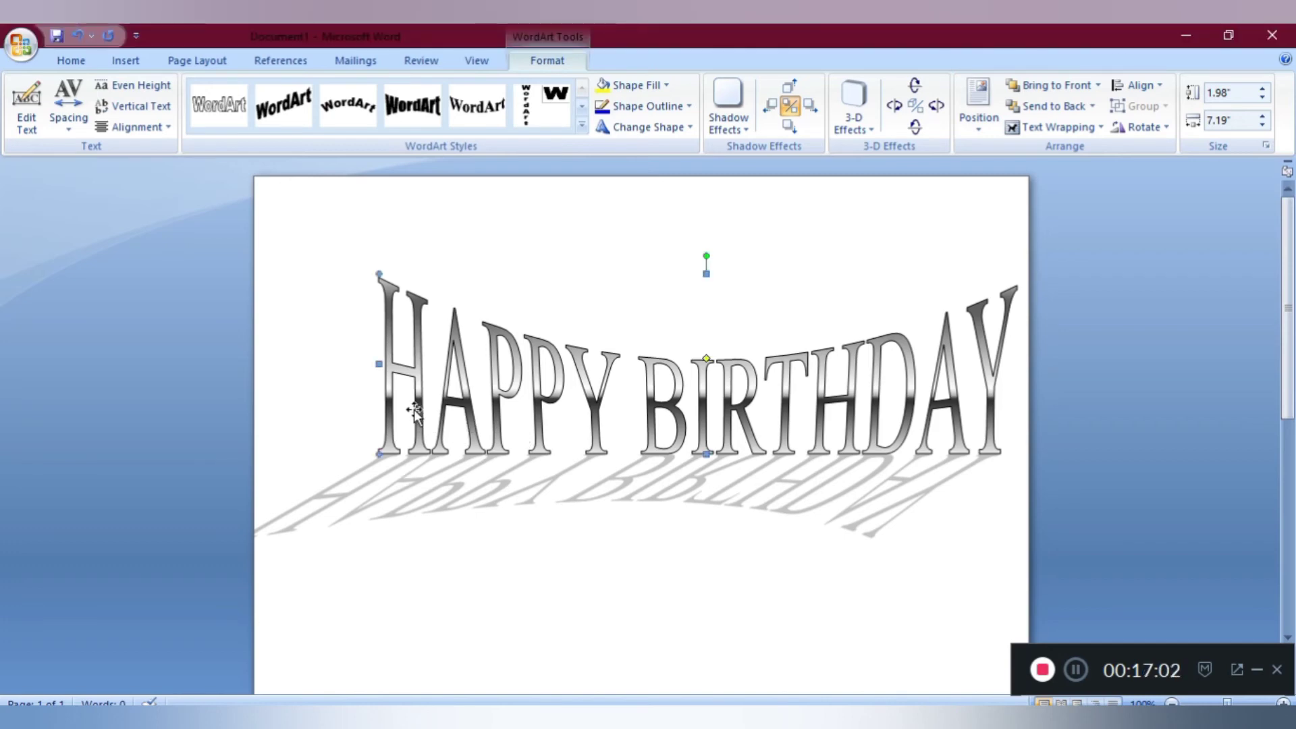
# - Deselect the WordArt and open the Clip Art pane from the Insert ribbon
pyautogui.click(613, 258)
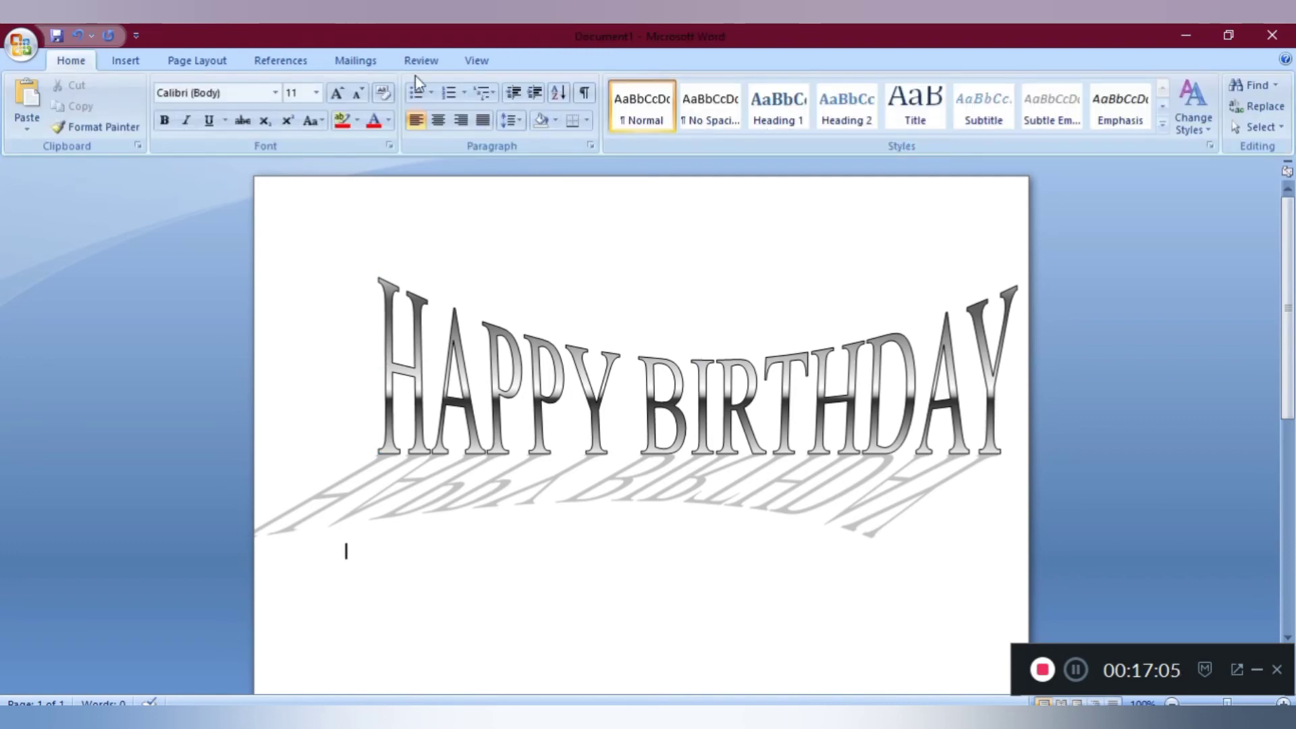
pyautogui.click(125, 62)
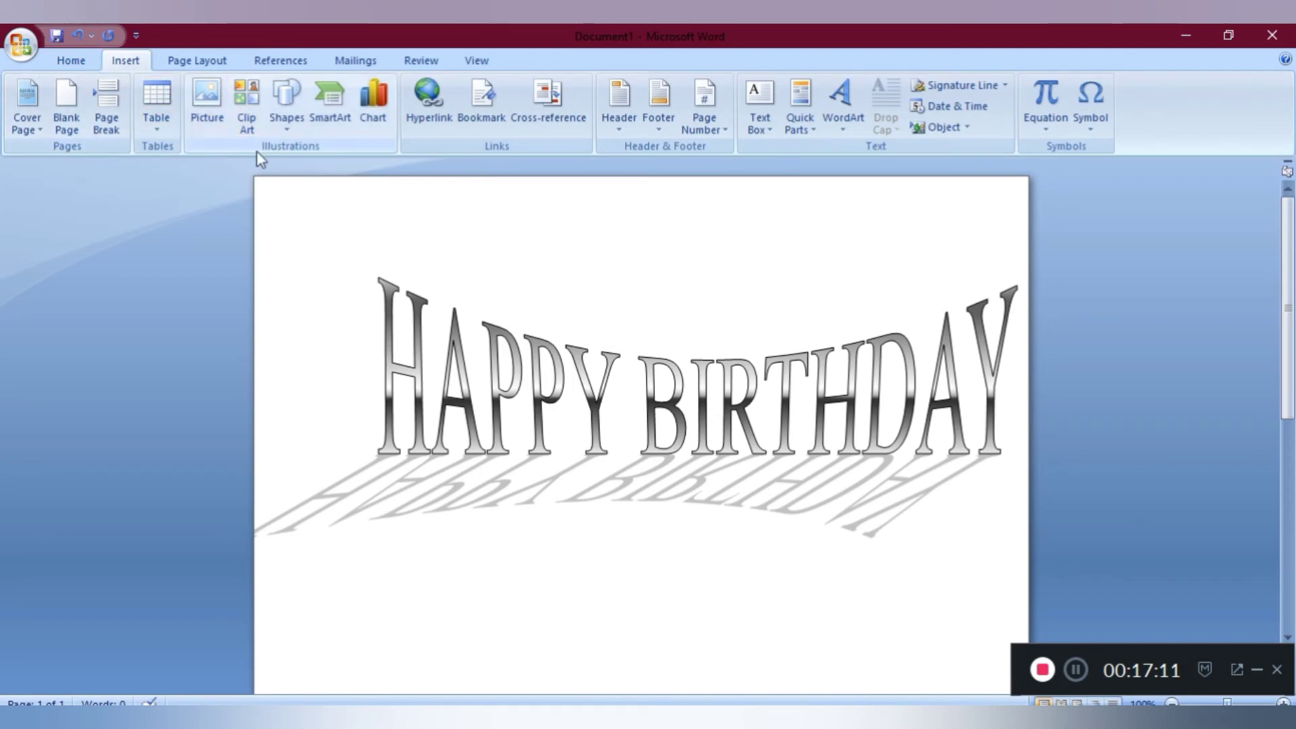
pyautogui.click(240, 115)
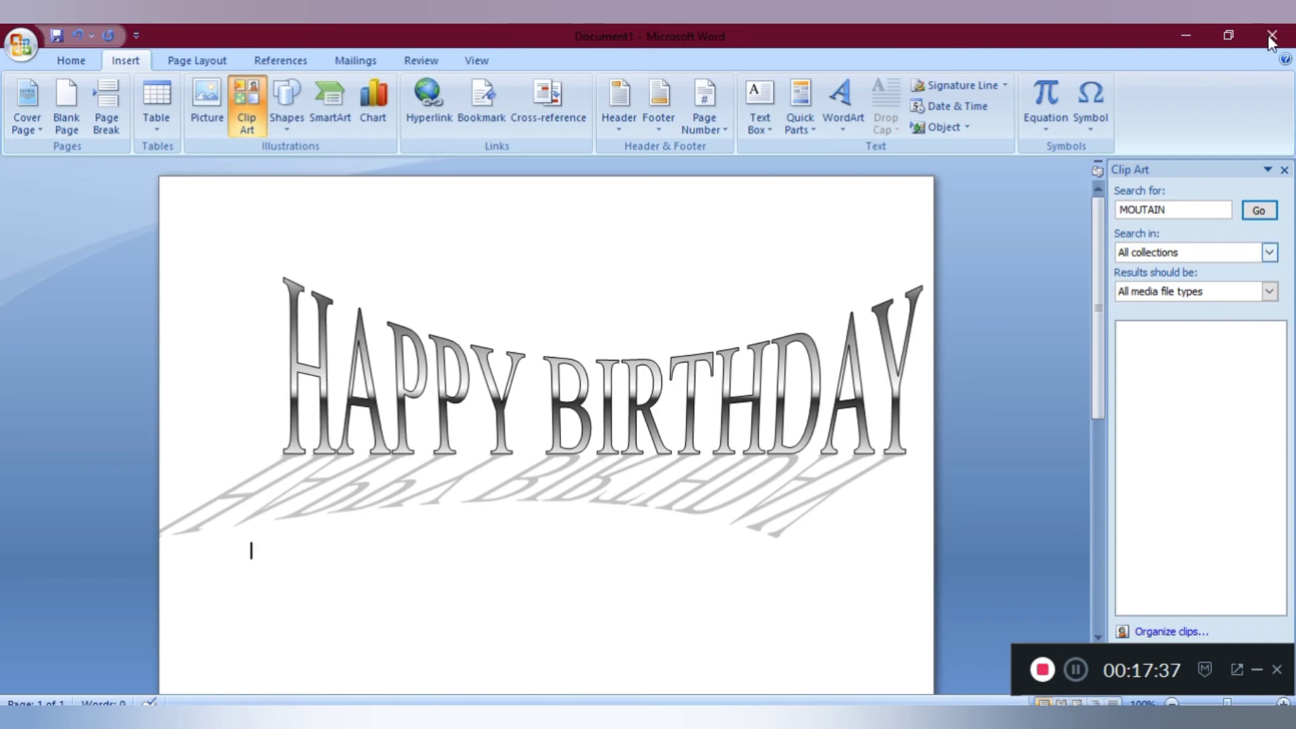
# - Search clip art for 'MOUTAIN', which finds nothing, then erase the misspelled search term
pyautogui.click(1258, 216)
pyautogui.click(1183, 213)
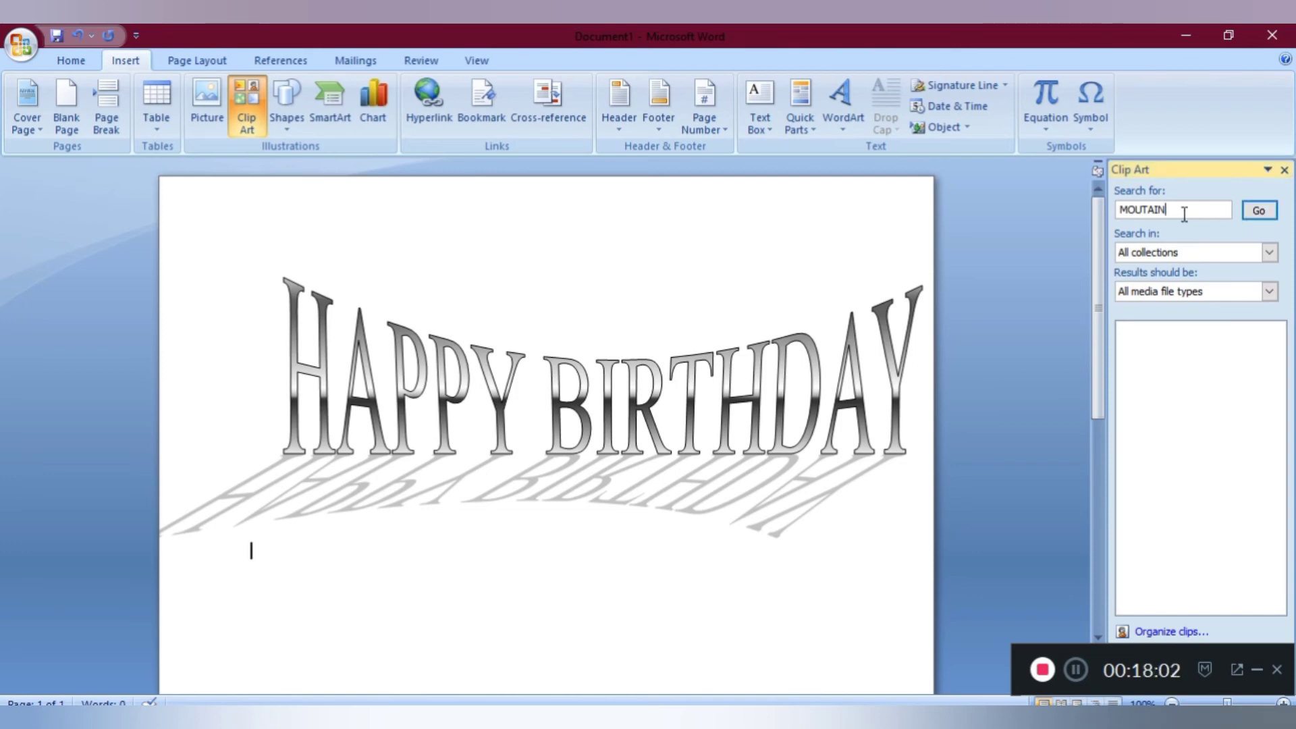
pyautogui.press('BackSpace')
pyautogui.press('BackSpace')
pyautogui.press('BackSpace')
pyautogui.press('BackSpace')
pyautogui.press('BackSpace')
pyautogui.press('BackSpace')
pyautogui.press('BackSpace')
# - Search the clip art for 'BALLOONS' and browse the balloon thumbnails, including the 1024 × 1024 PNG
pyautogui.write('BALLOONS')
pyautogui.click(1259, 211)
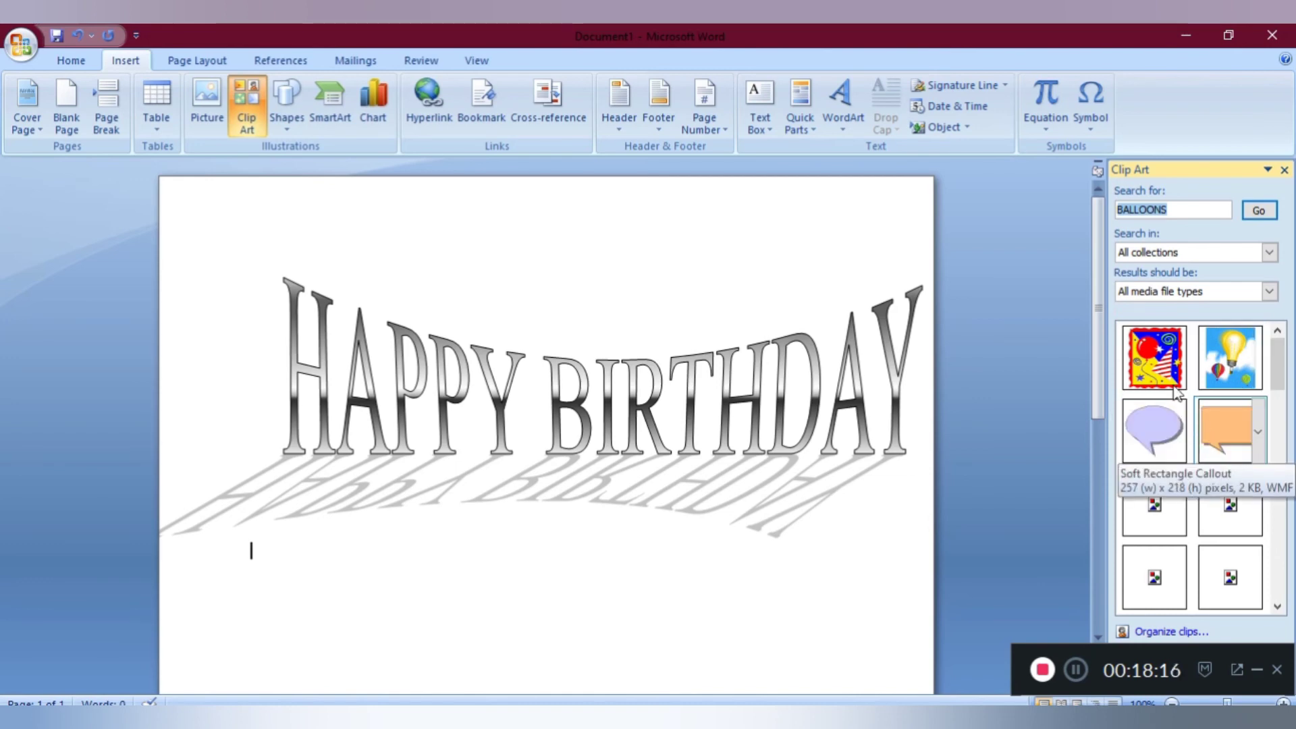
pyautogui.scroll(-3, 1209, 452)
pyautogui.scroll(-2, 1213, 472)
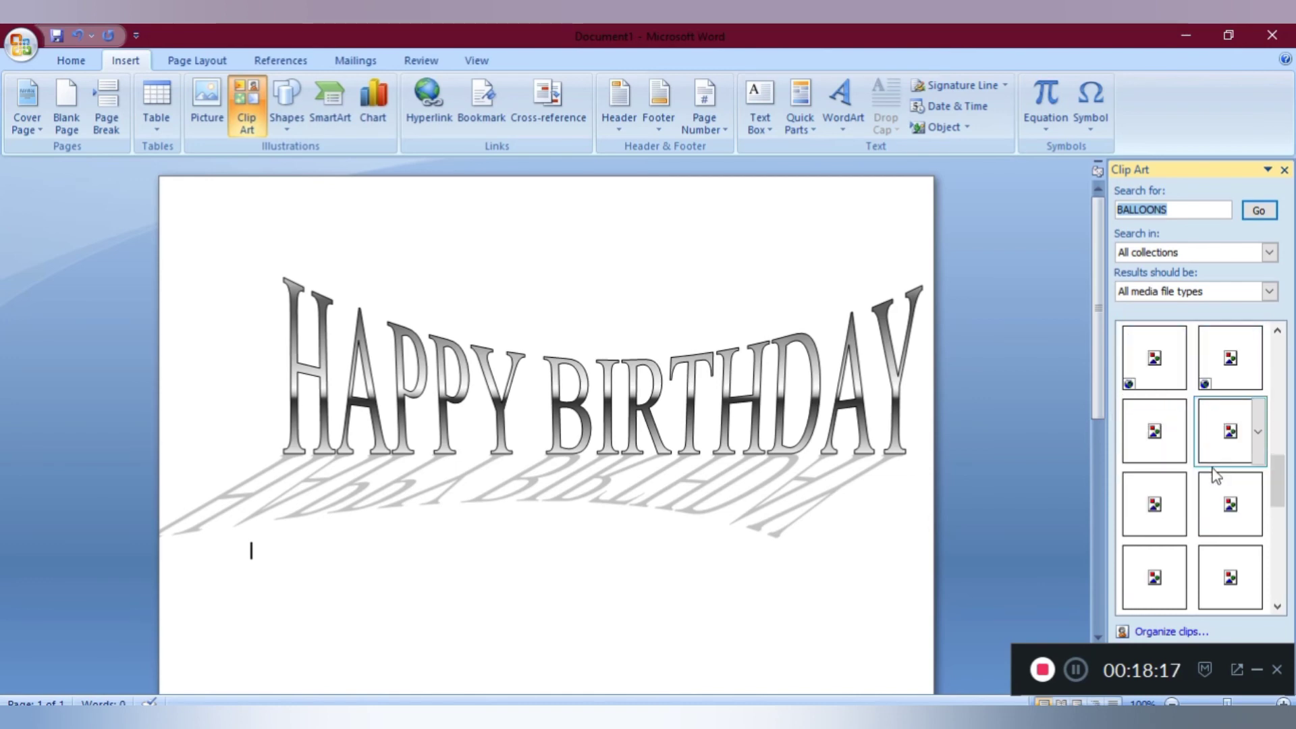
pyautogui.scroll(5, 1214, 473)
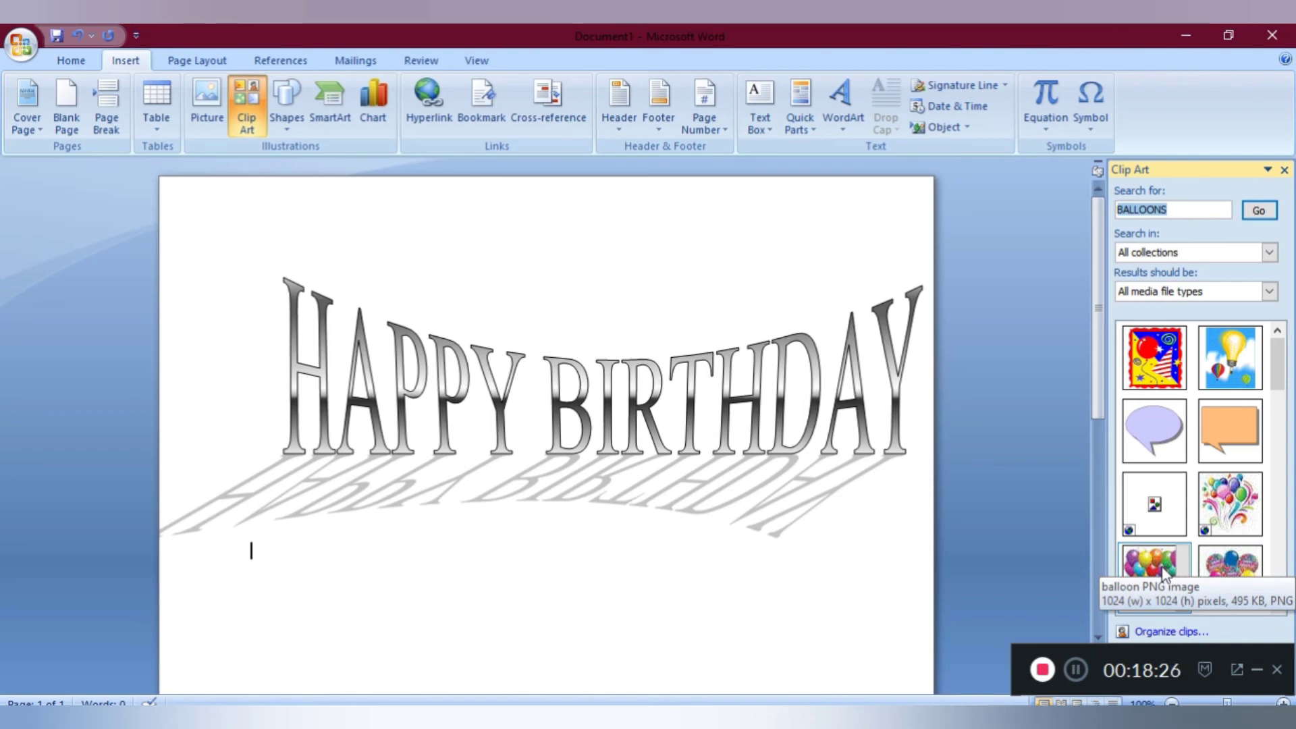
pyautogui.moveTo(1156, 573)
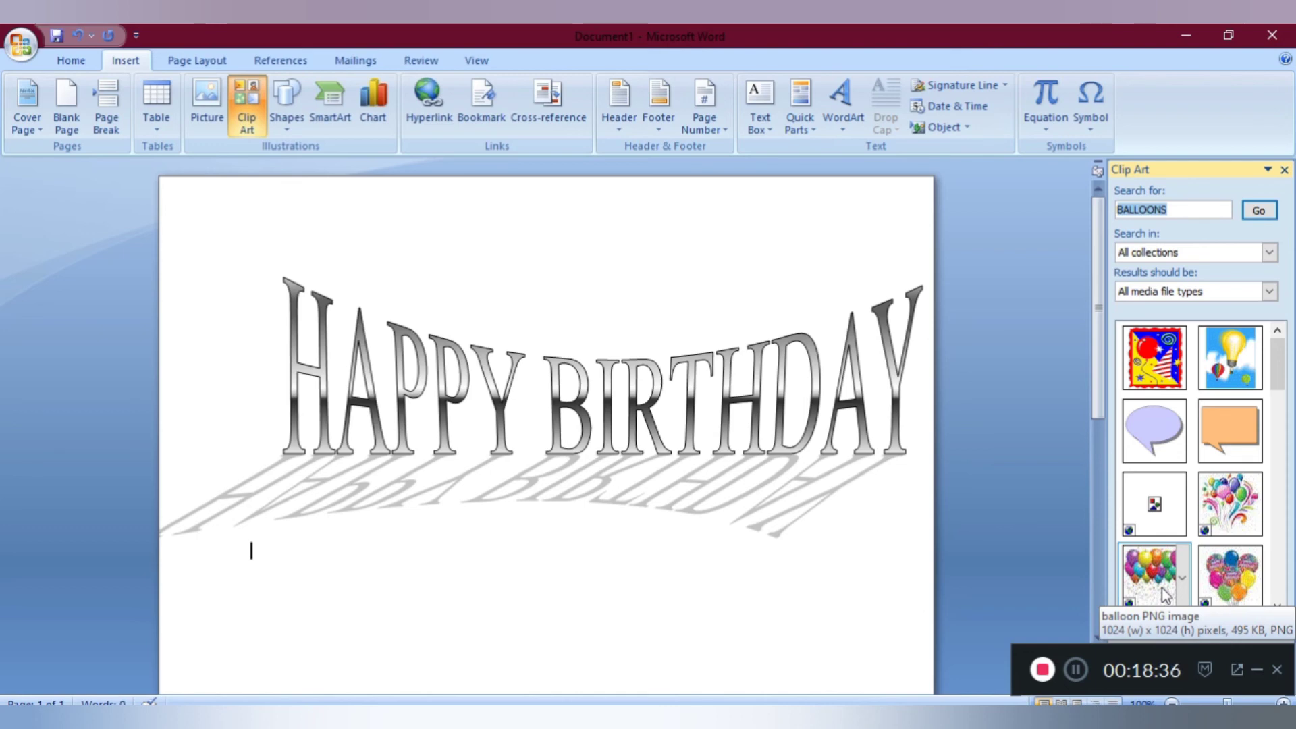
# - Drag the multicolored balloon PNG clip onto the page below the HAPPY BIRTHDAY banner and select it
pyautogui.click(1174, 587)
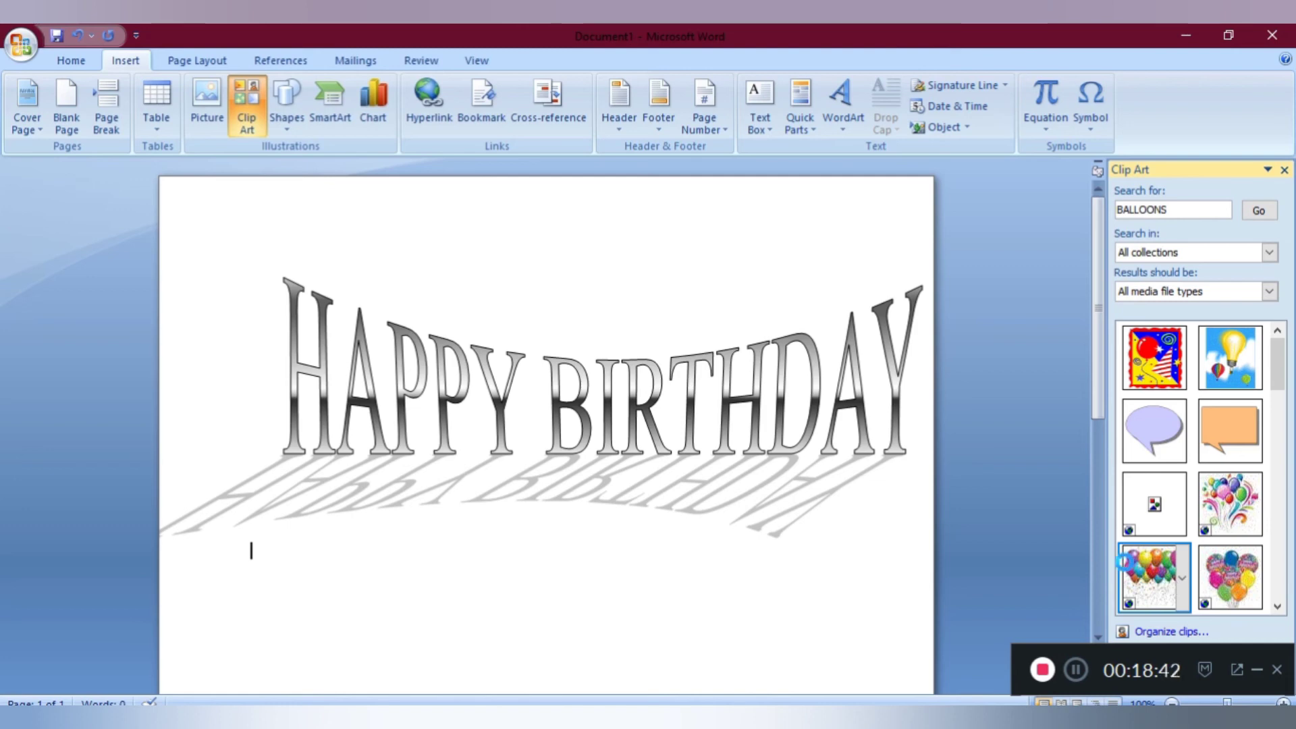
pyautogui.moveTo(899, 493); pyautogui.dragTo(531, 284)
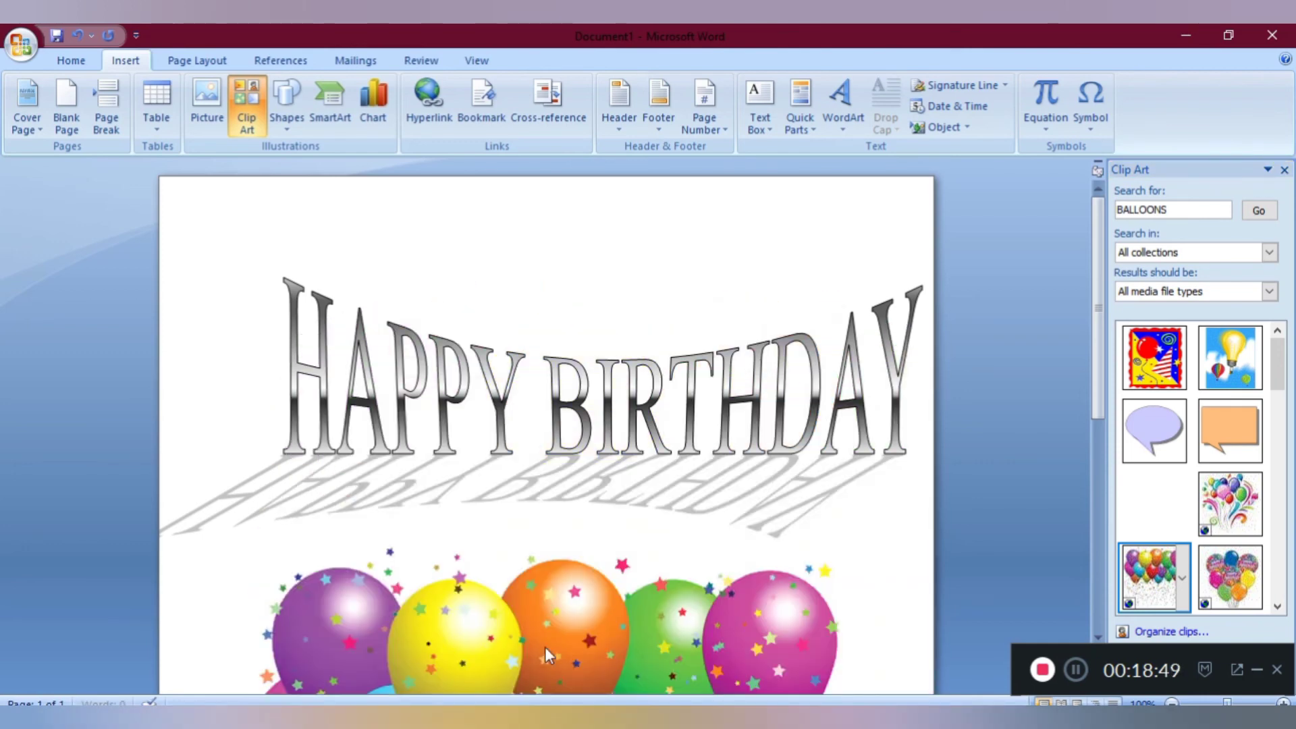
pyautogui.click(594, 613)
pyautogui.scroll(-5, 594, 608)
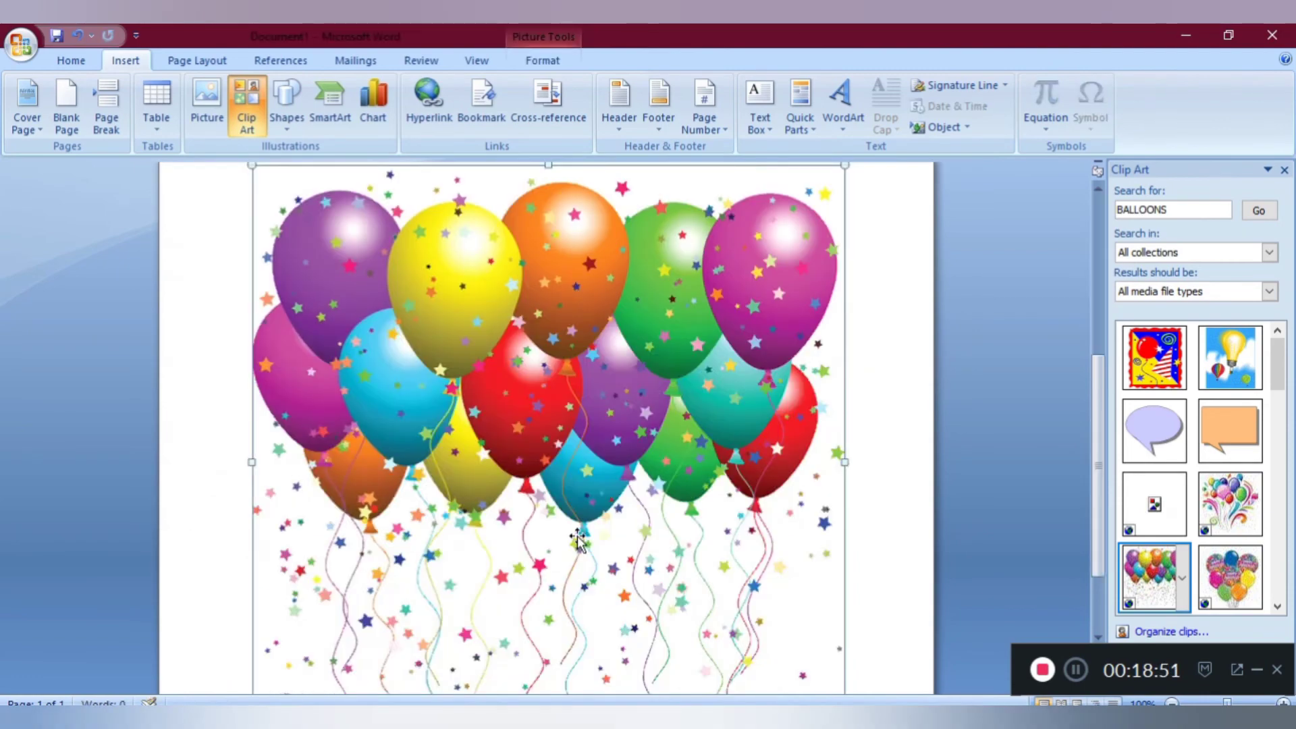
pyautogui.scroll(-2, 579, 541)
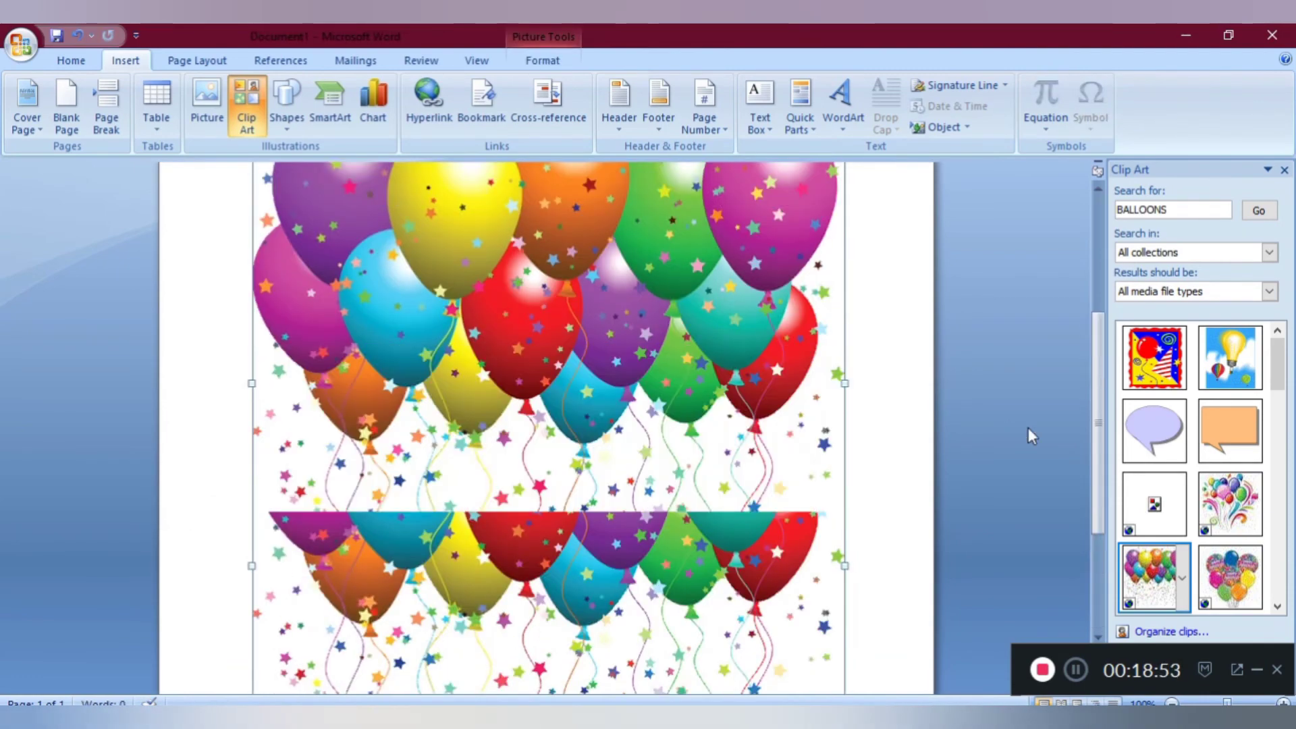